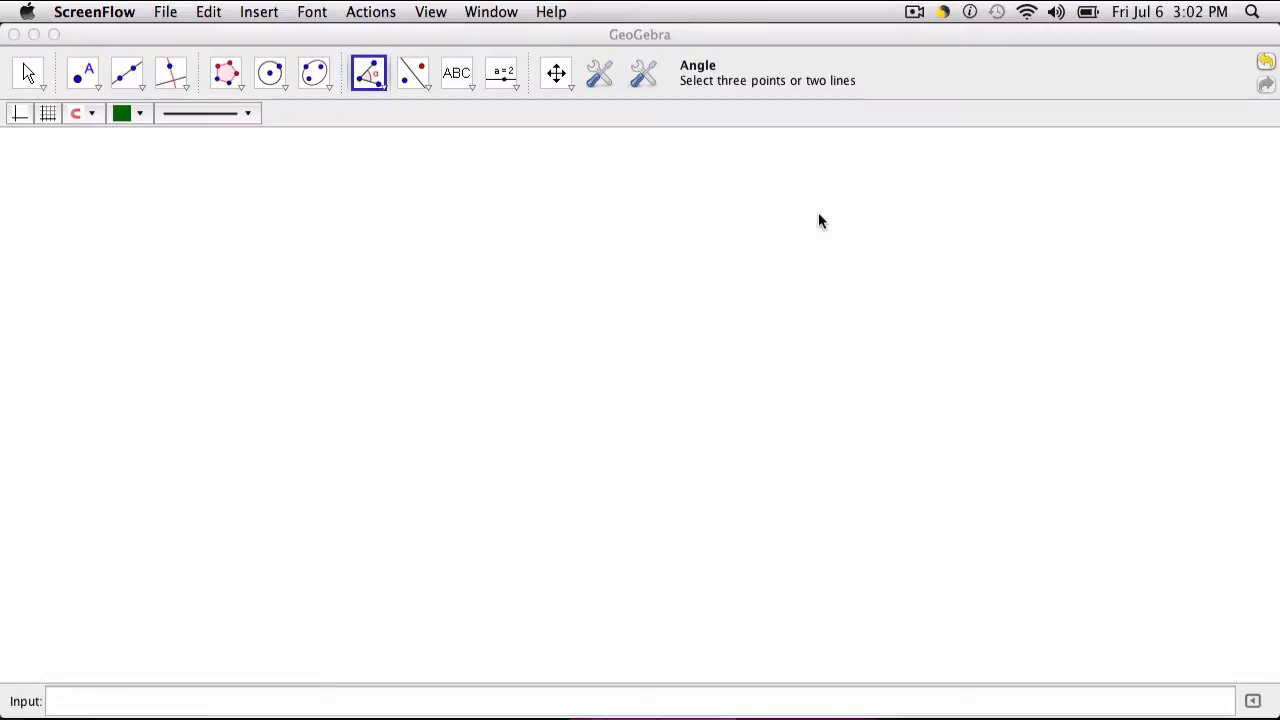
# Step: Create equilateral triangle ABC as a 3-vertex regular polygon on base points A and B
pyautogui.click(604, 42)
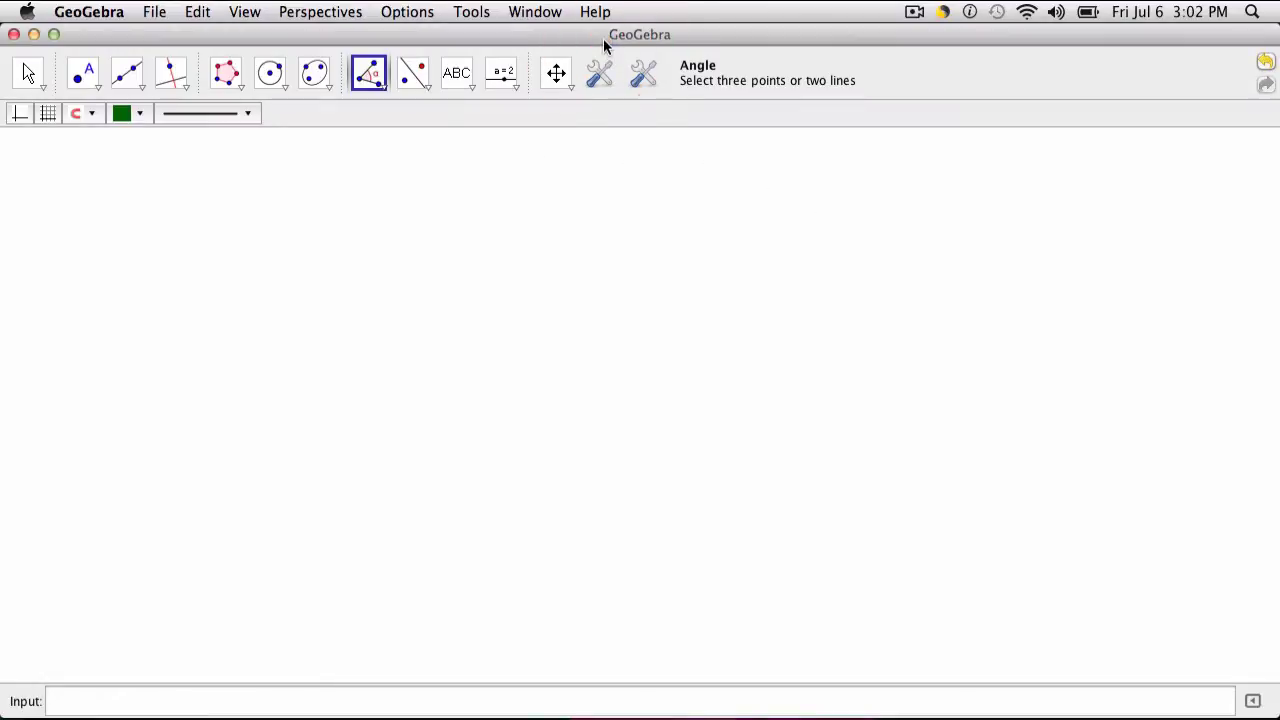
pyautogui.click(241, 89)
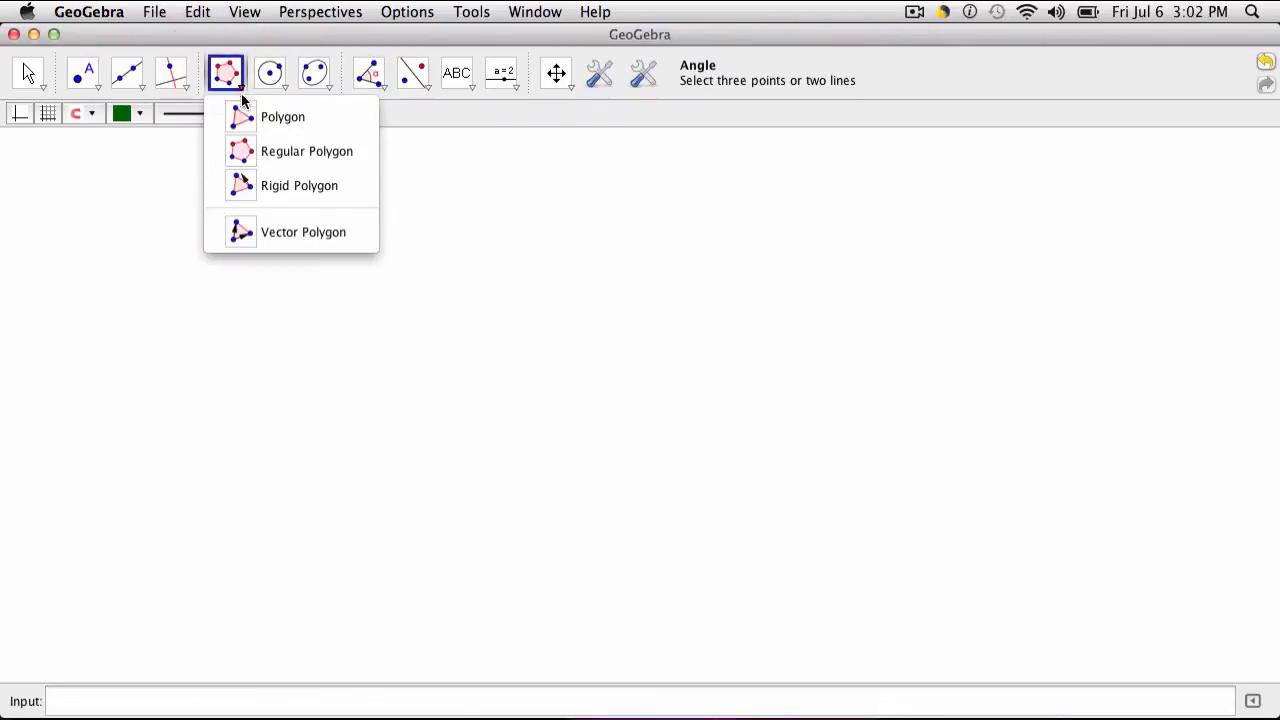
pyautogui.click(265, 163)
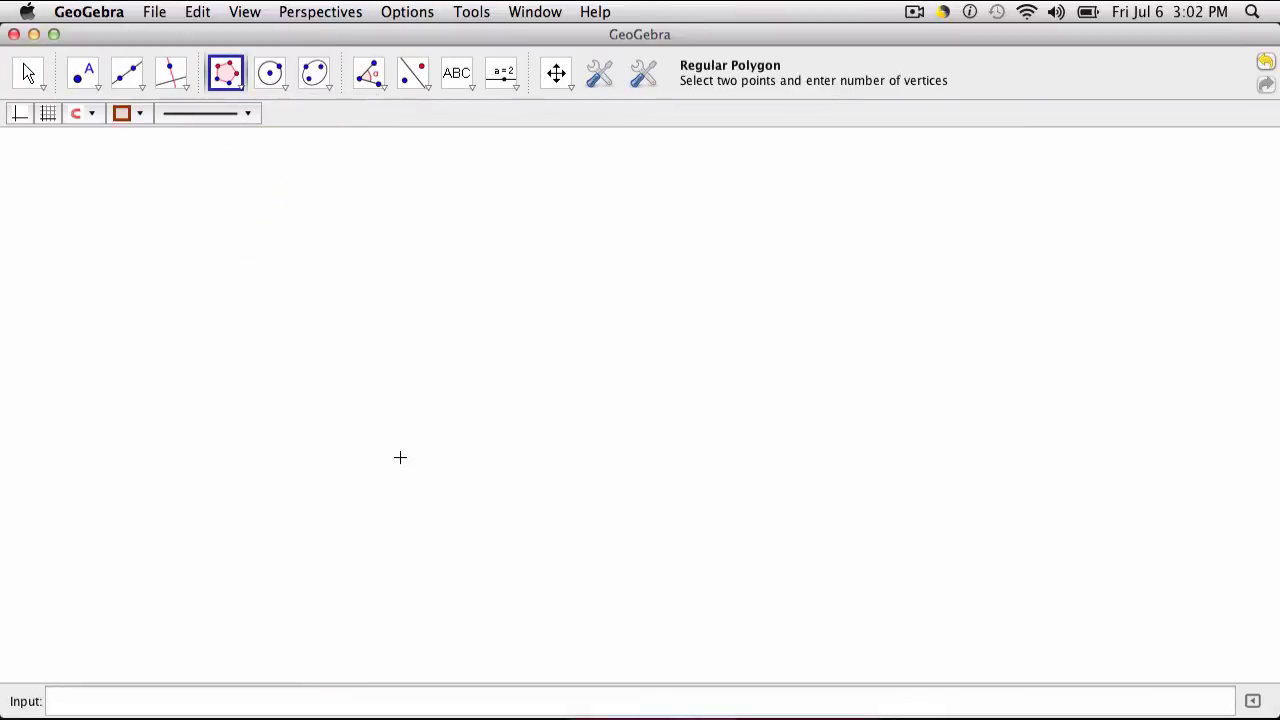
pyautogui.click(171, 501)
pyautogui.click(427, 505)
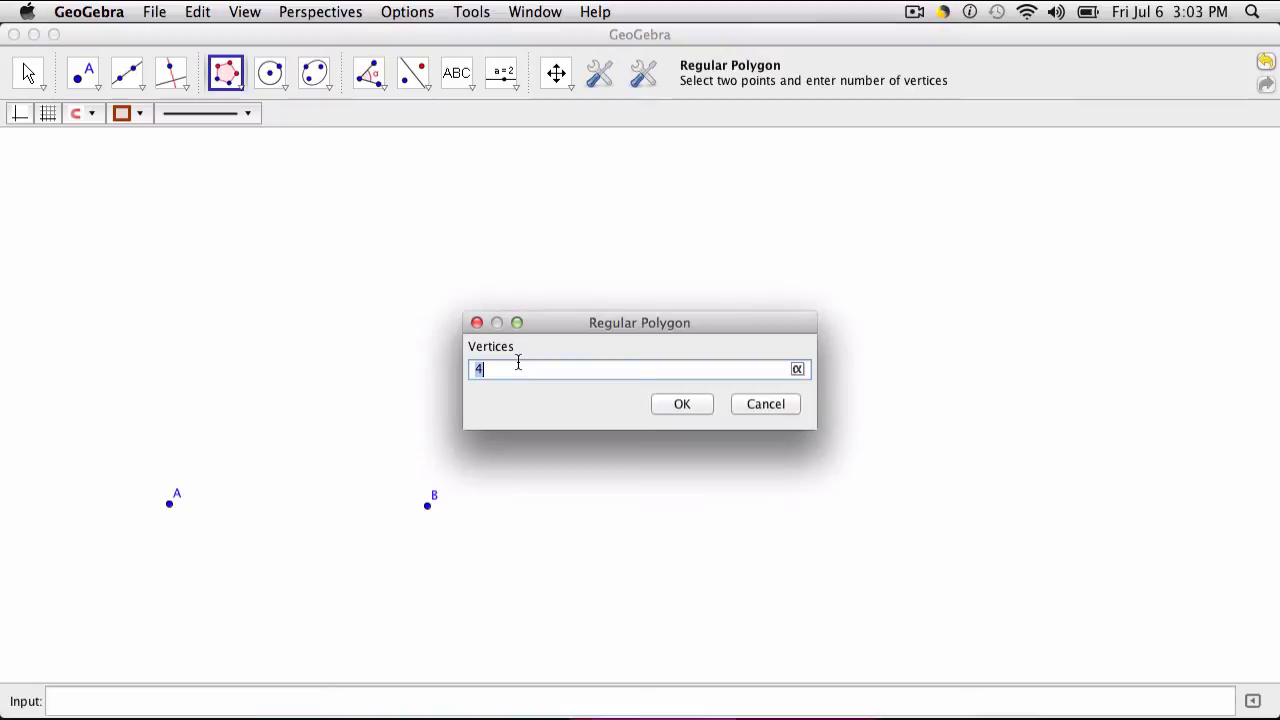
pyautogui.click(667, 402)
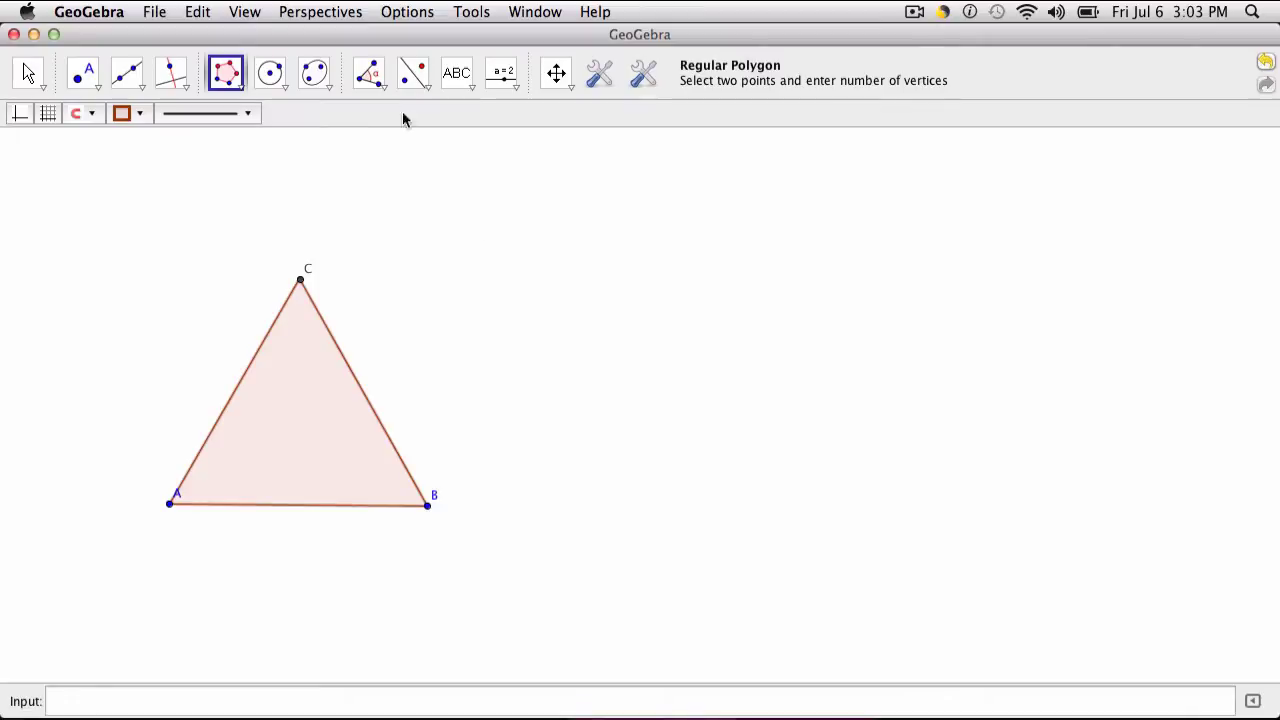
# Step: Label triangle ABC's interior angles α, β and γ with the Angle tool, each 60°
pyautogui.click(370, 77)
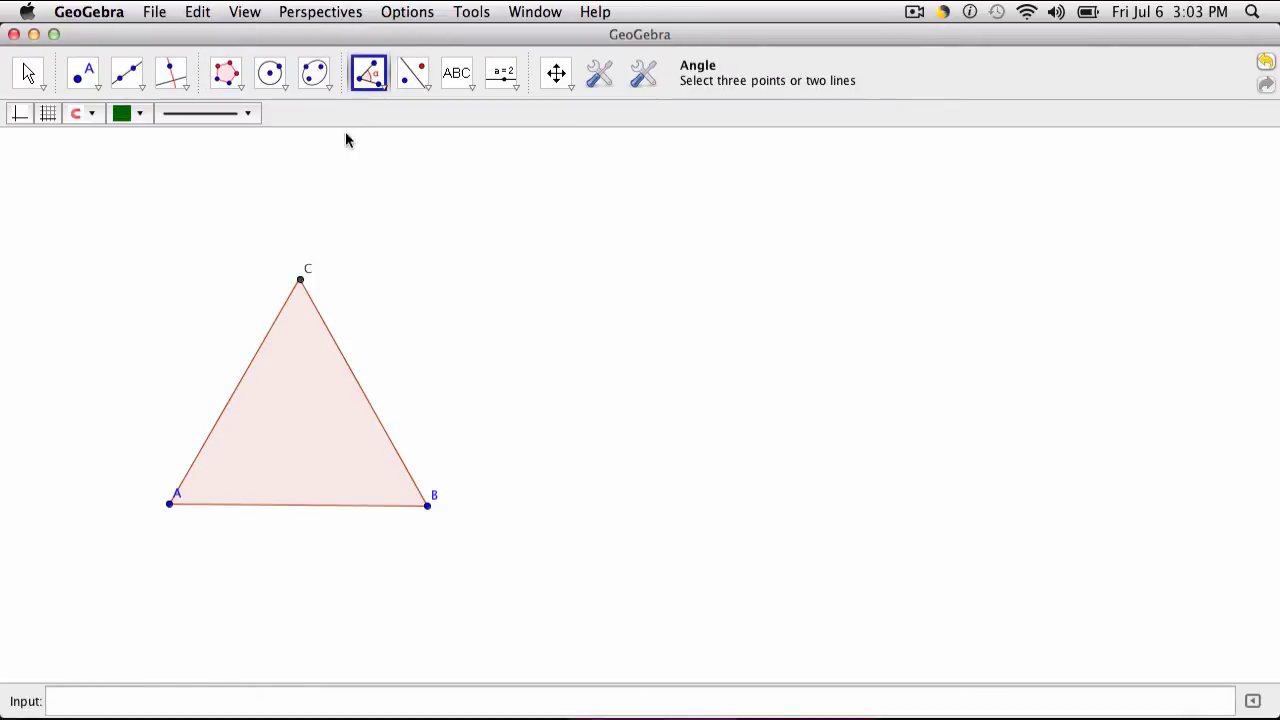
pyautogui.click(293, 391)
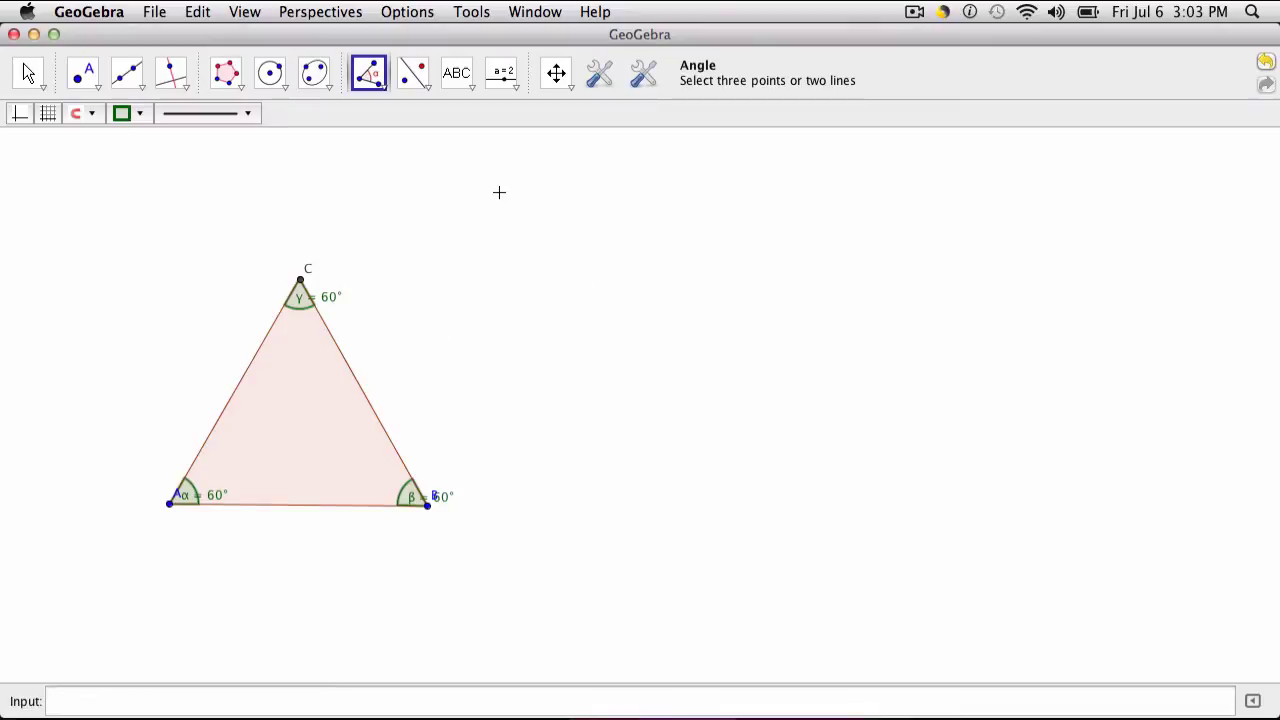
# Step: Draw segment DE to the right of triangle ABC
pyautogui.click(140, 86)
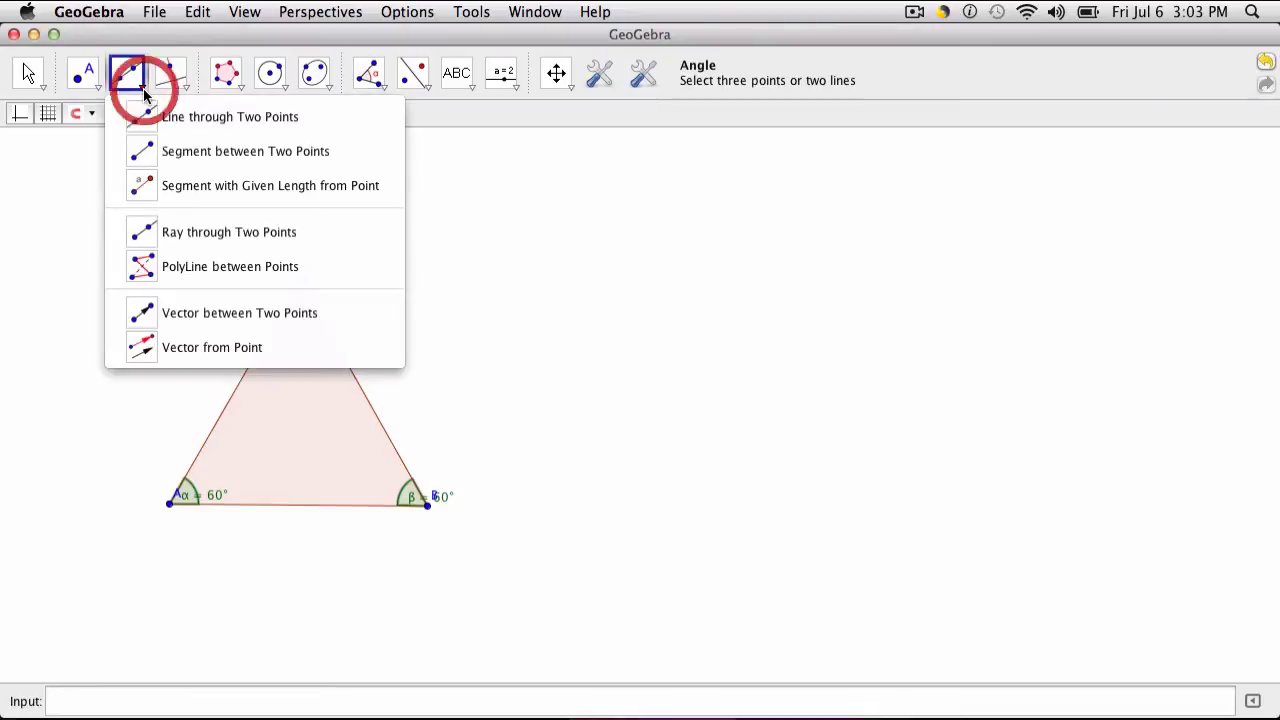
pyautogui.click(152, 145)
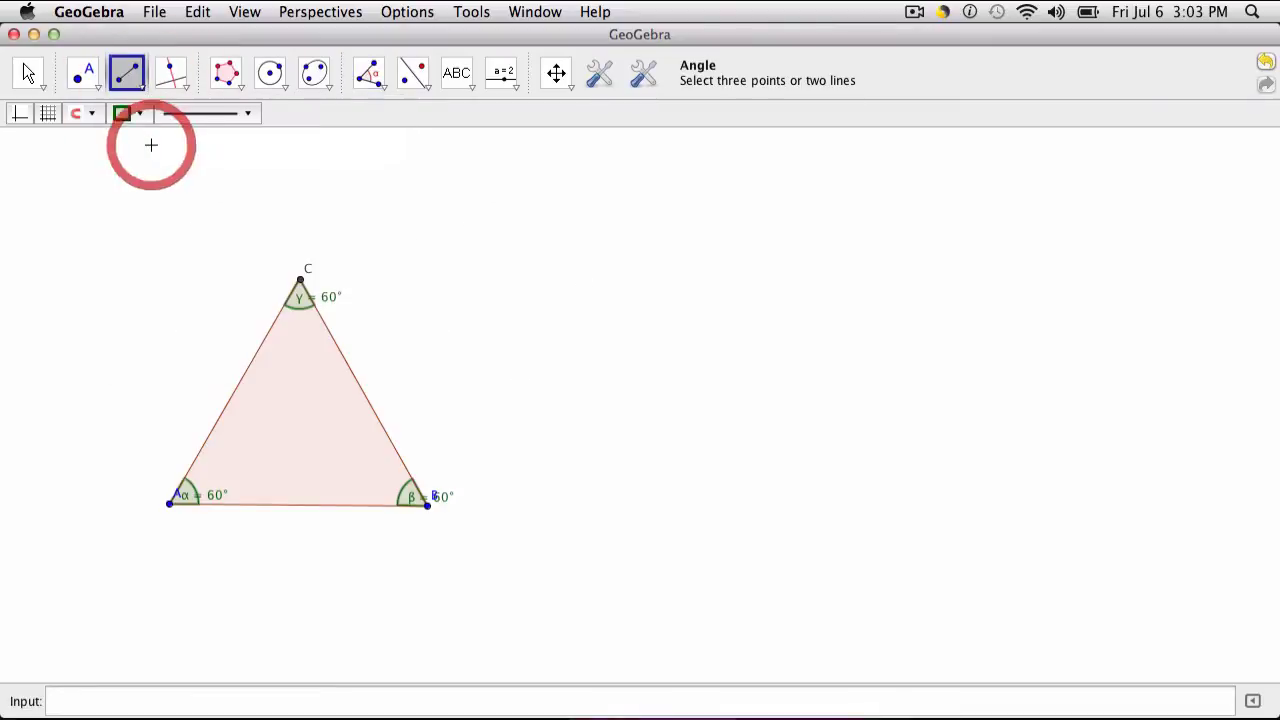
pyautogui.click(715, 490)
pyautogui.click(935, 489)
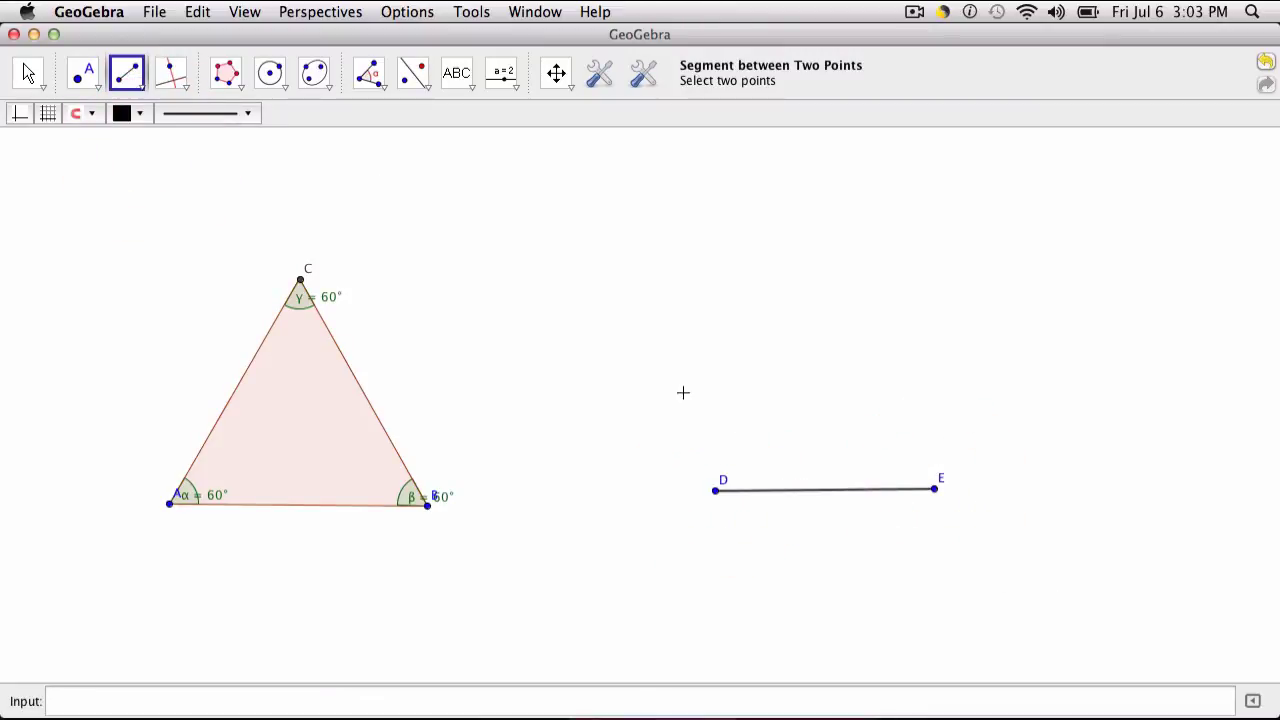
# Step: Draw a circle centred at D through E and one centred at E through D
pyautogui.click(271, 78)
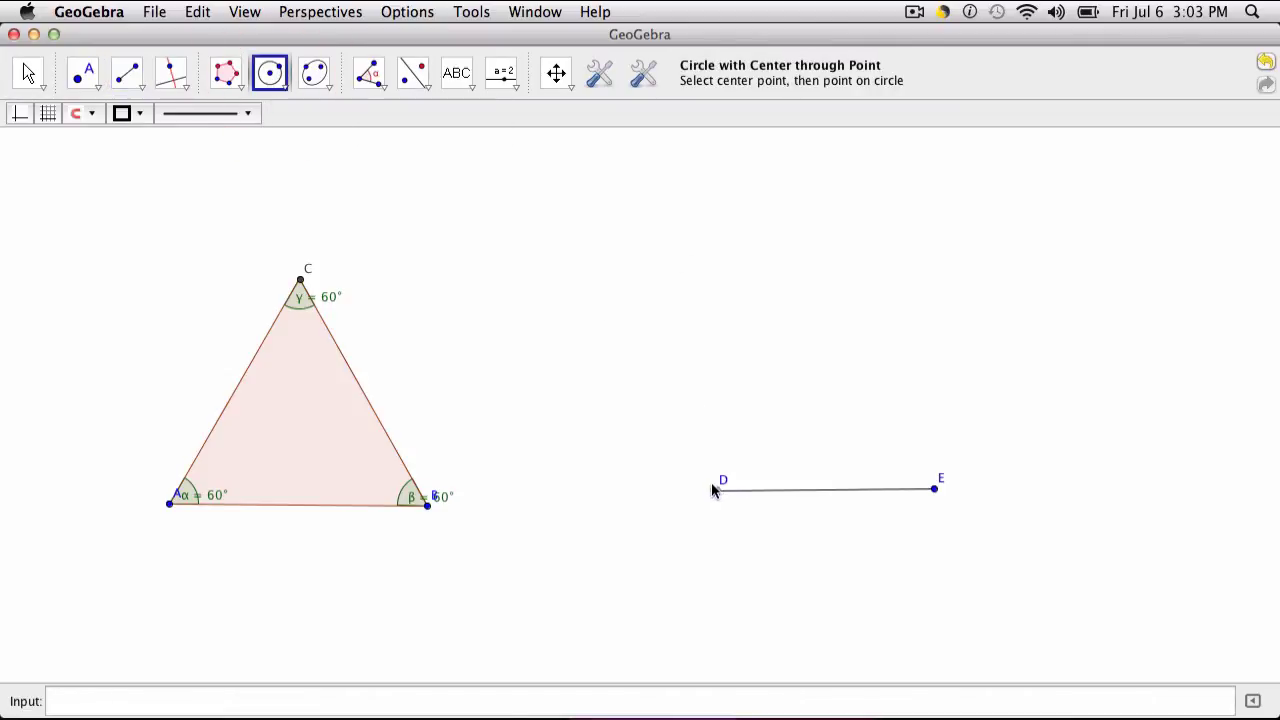
pyautogui.click(714, 489)
pyautogui.click(930, 490)
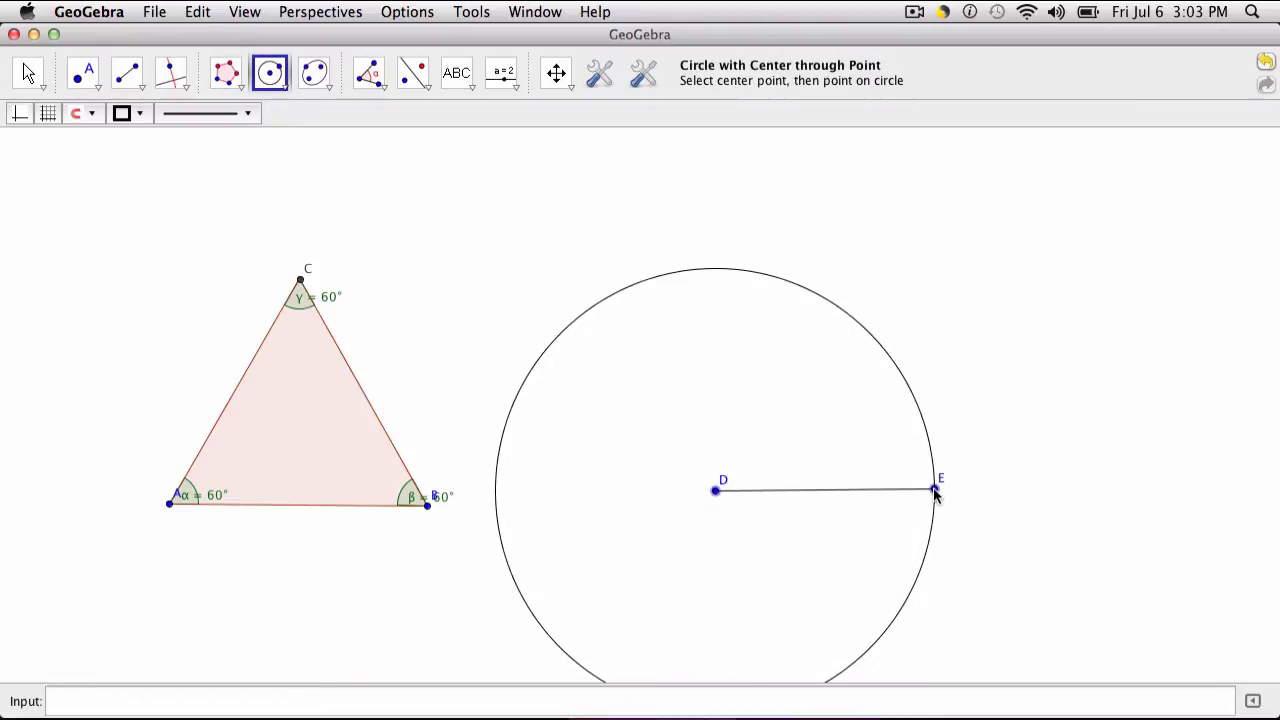
pyautogui.click(934, 490)
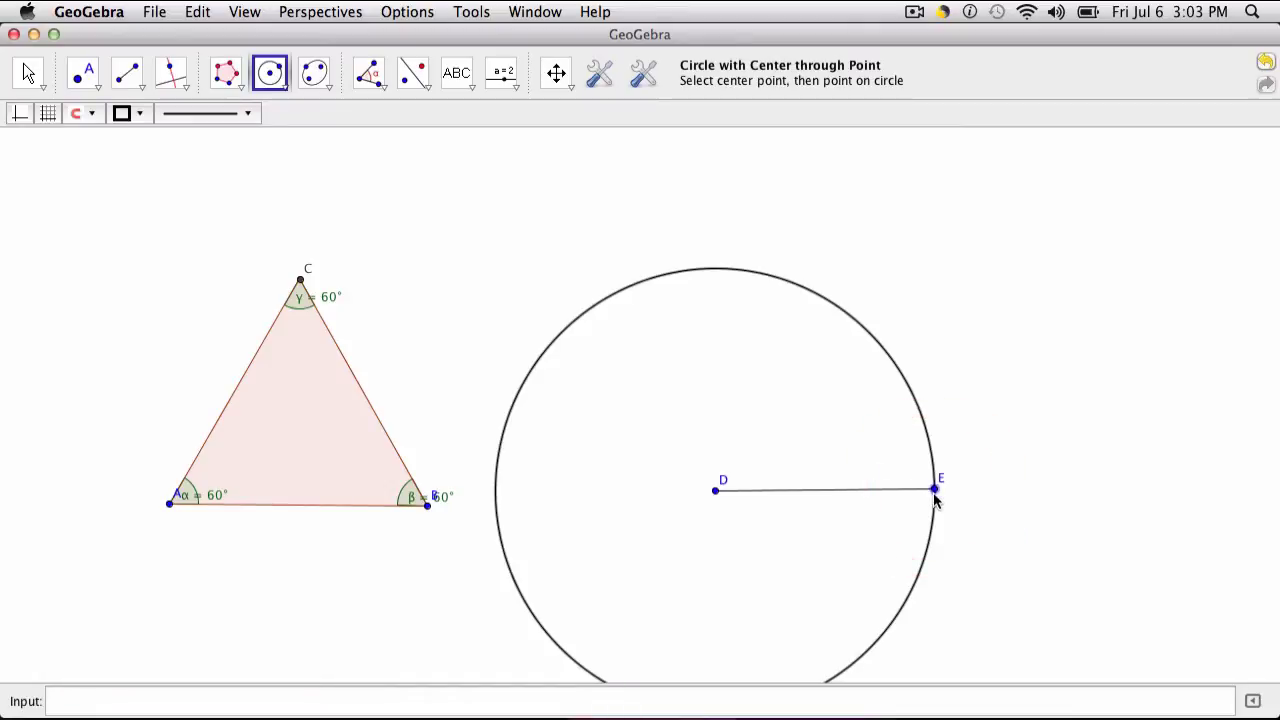
pyautogui.click(934, 490)
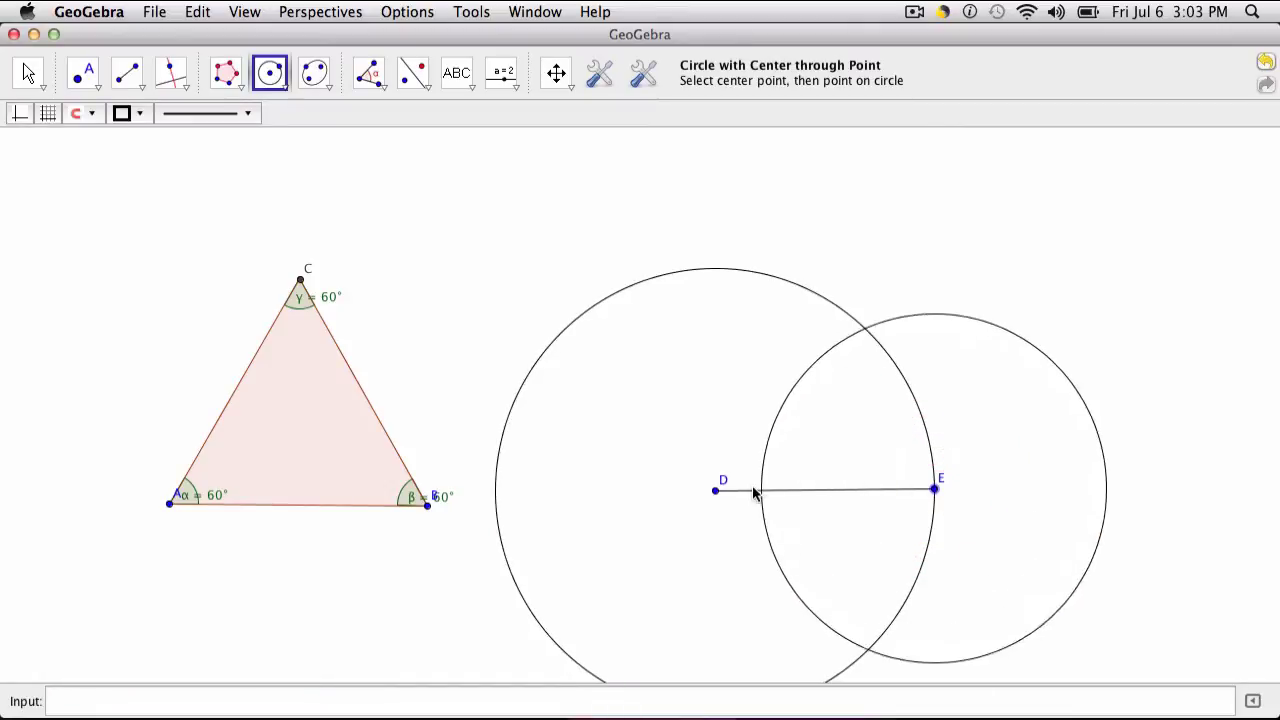
pyautogui.click(717, 490)
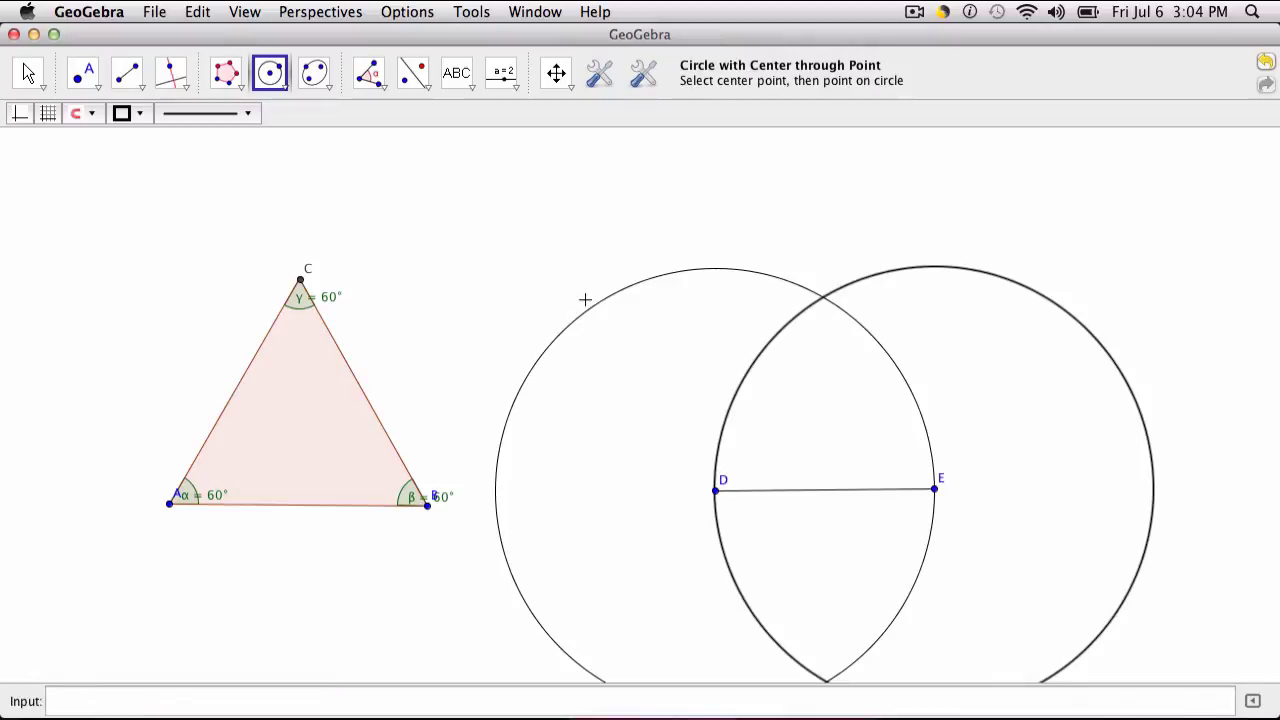
# Step: Mark the circles' upper intersection as point F
pyautogui.click(88, 80)
pyautogui.click(110, 232)
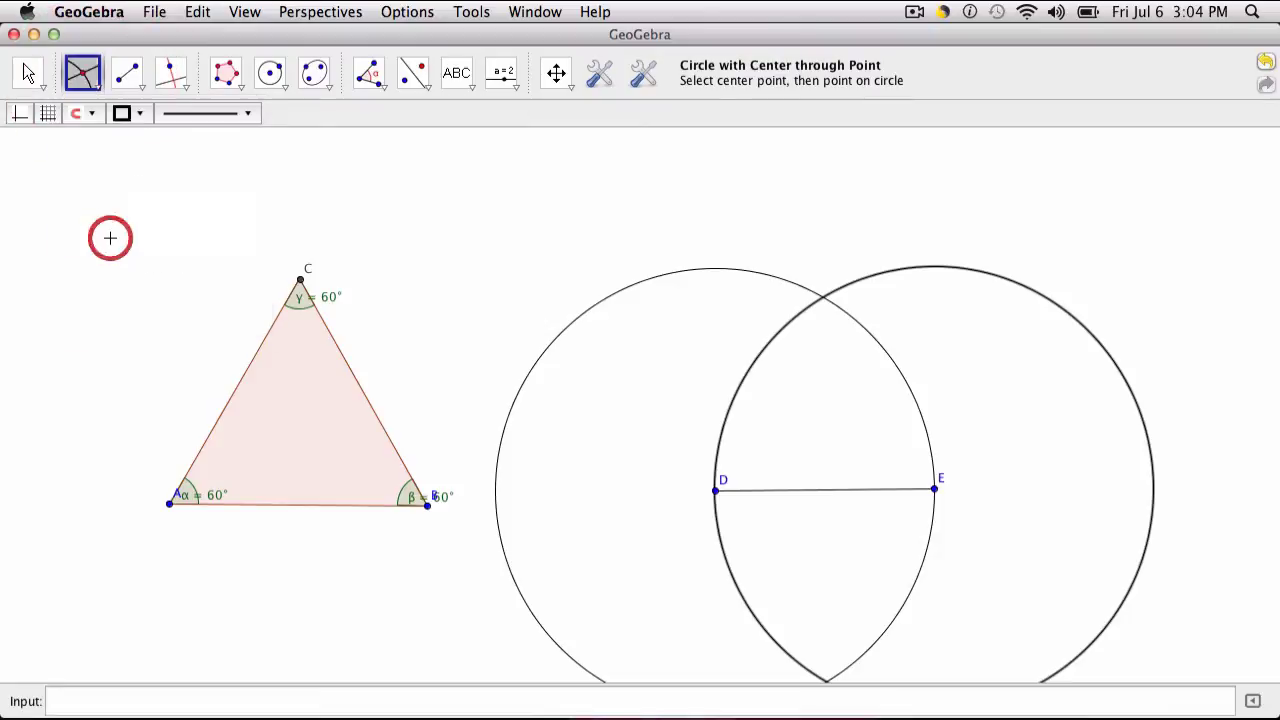
pyautogui.click(822, 297)
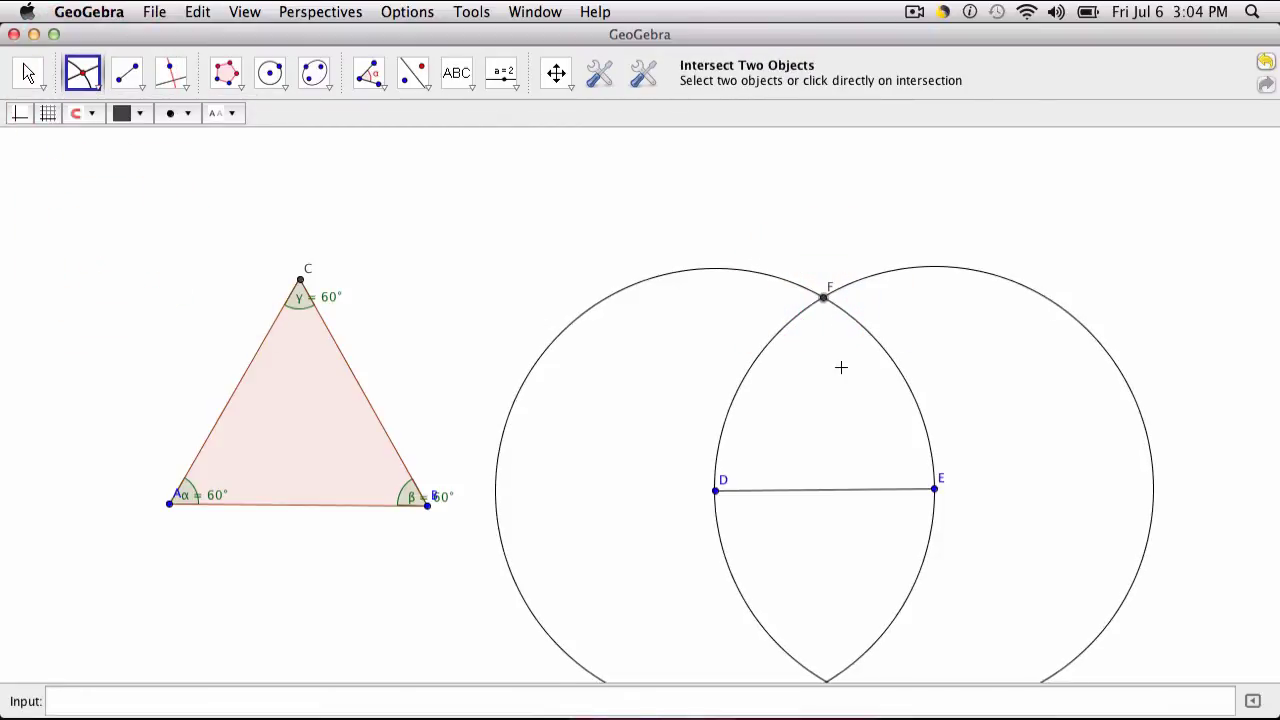
# Step: Draw segments DF and EF to complete triangle DEF
pyautogui.click(124, 76)
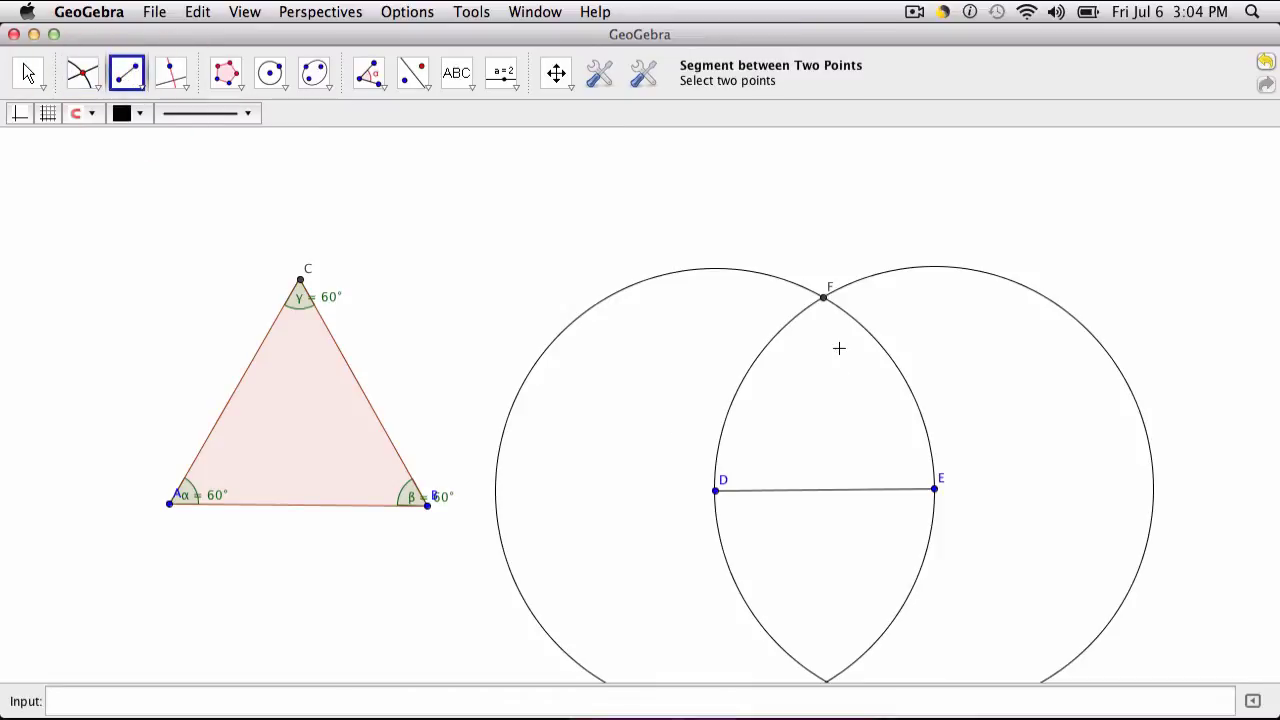
pyautogui.click(715, 490)
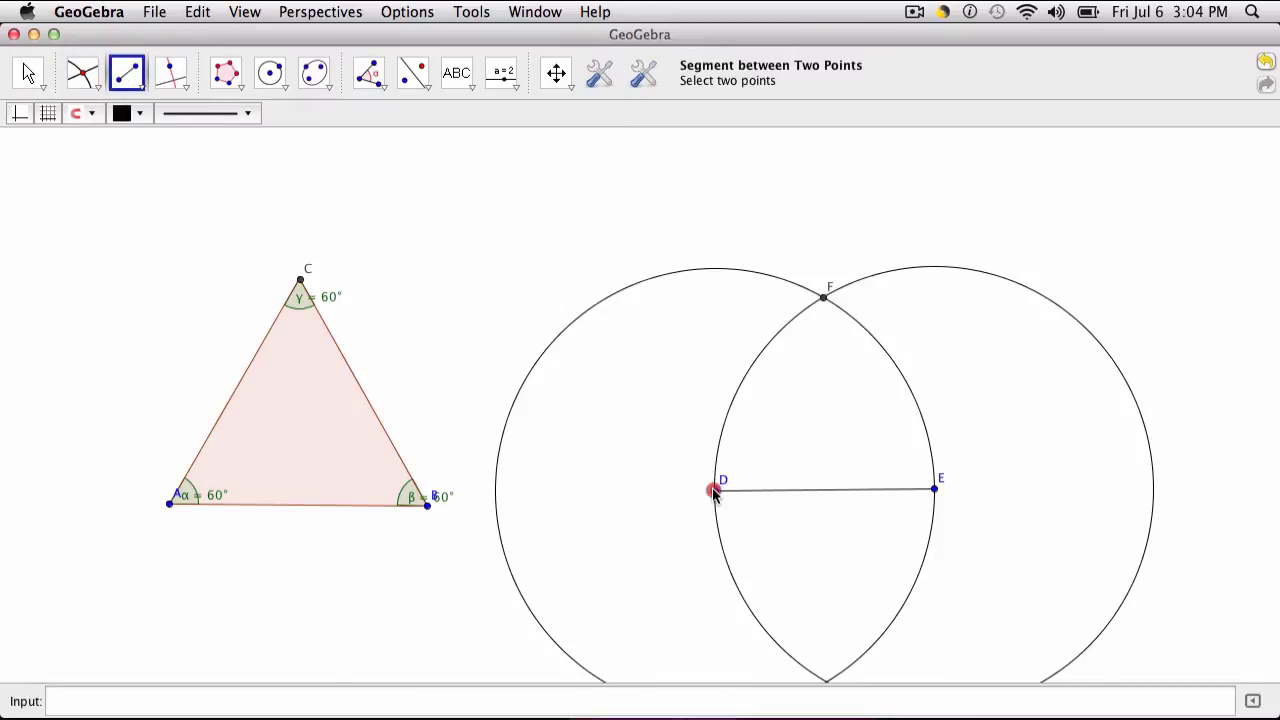
pyautogui.click(822, 298)
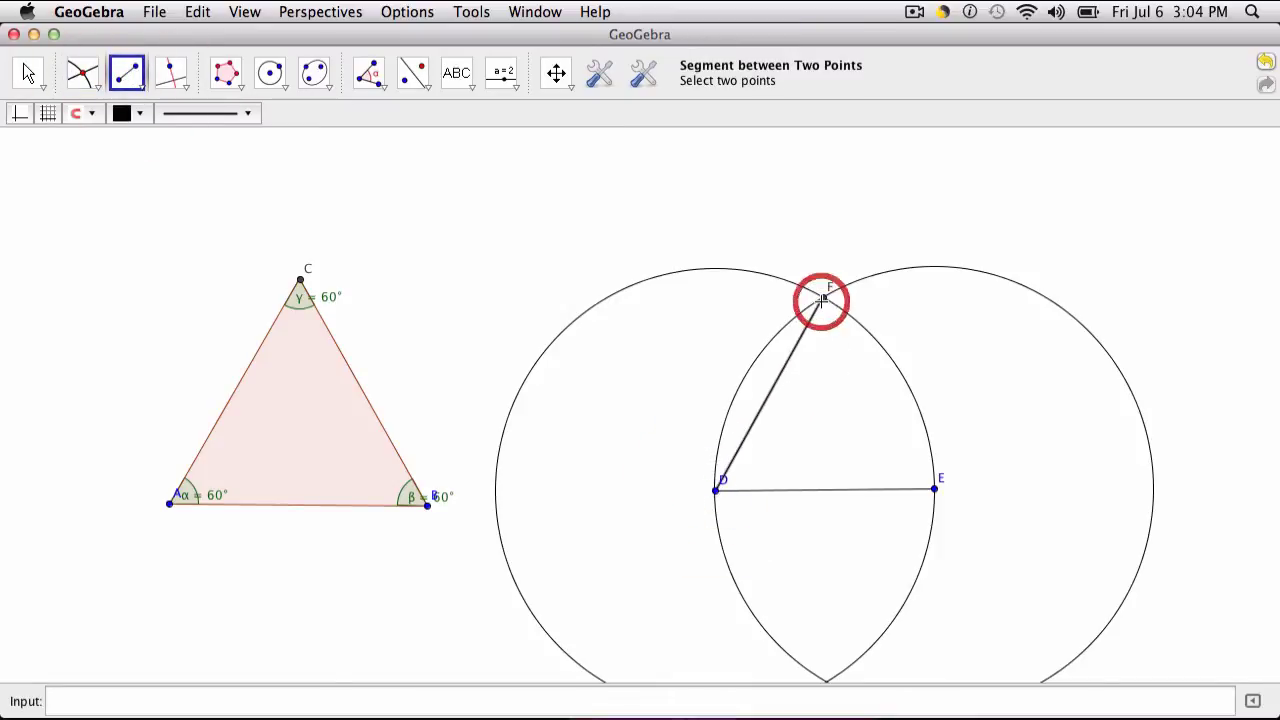
pyautogui.click(935, 489)
pyautogui.click(826, 298)
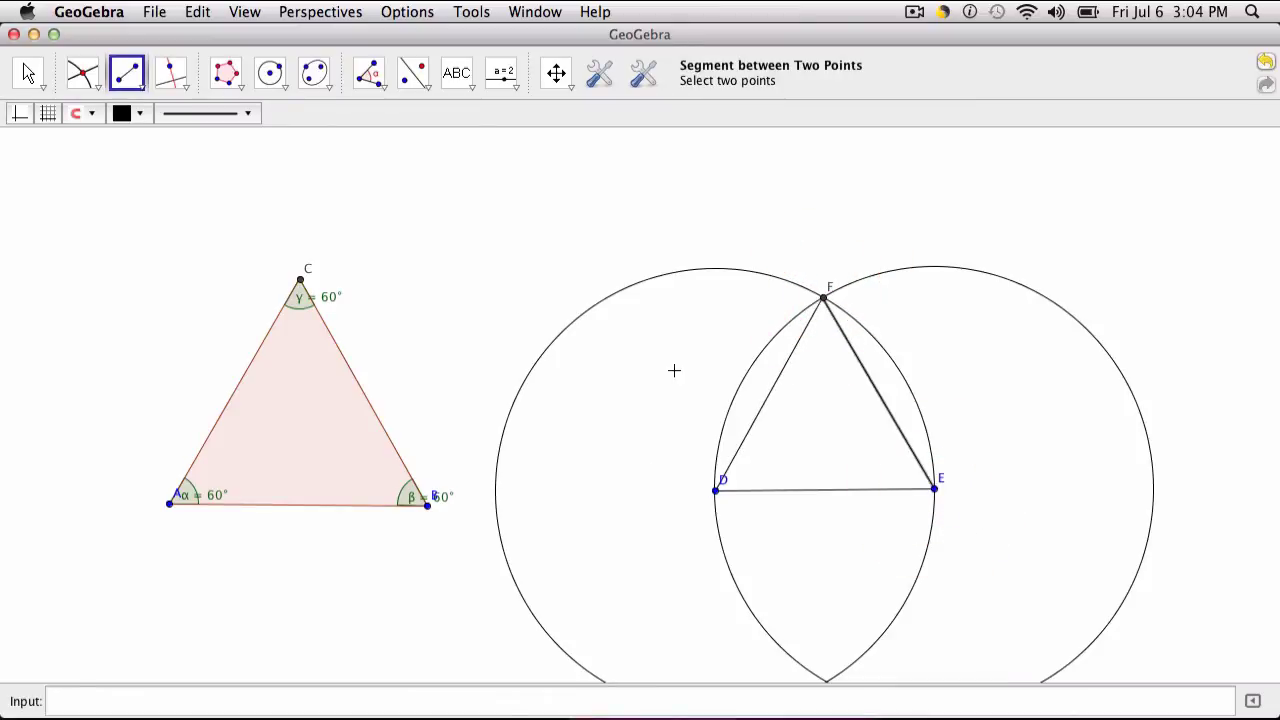
# Step: Drag point E to reshape triangle DEF, and point B to rotate and shrink triangle ABC
pyautogui.click(28, 73)
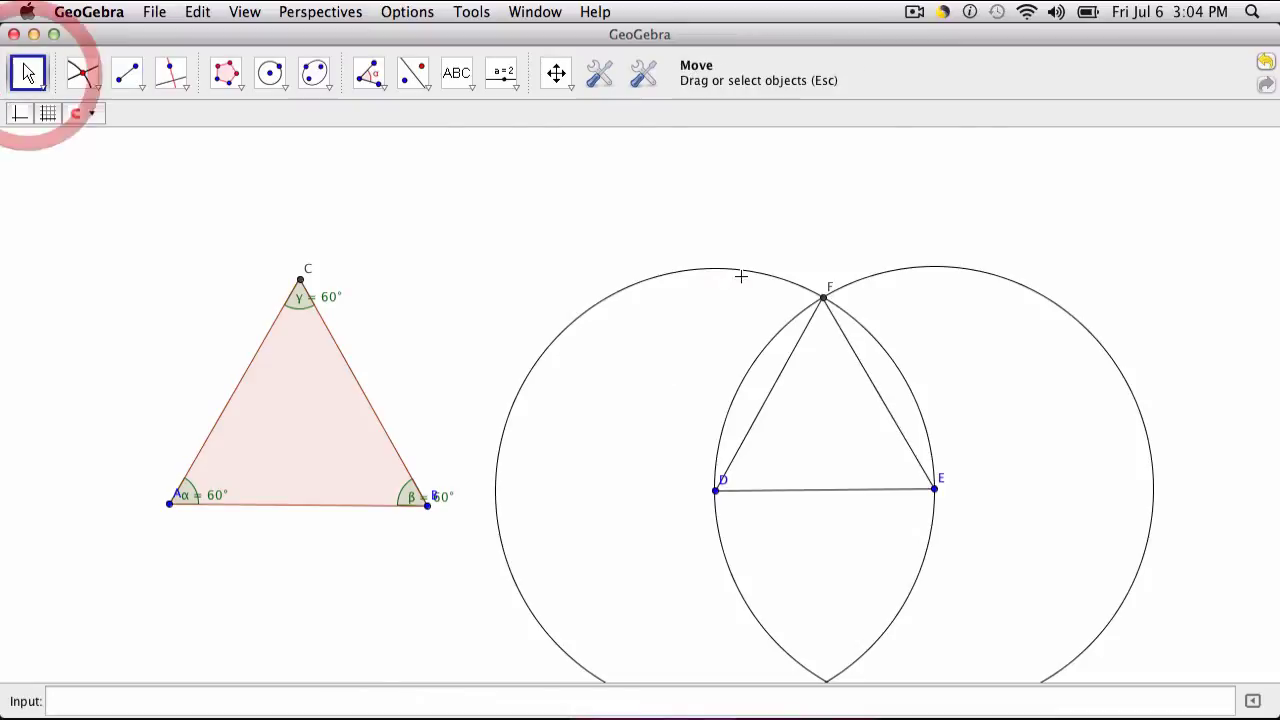
pyautogui.moveTo(935, 487); pyautogui.dragTo(907, 473)
pyautogui.moveTo(428, 505); pyautogui.dragTo(357, 470)
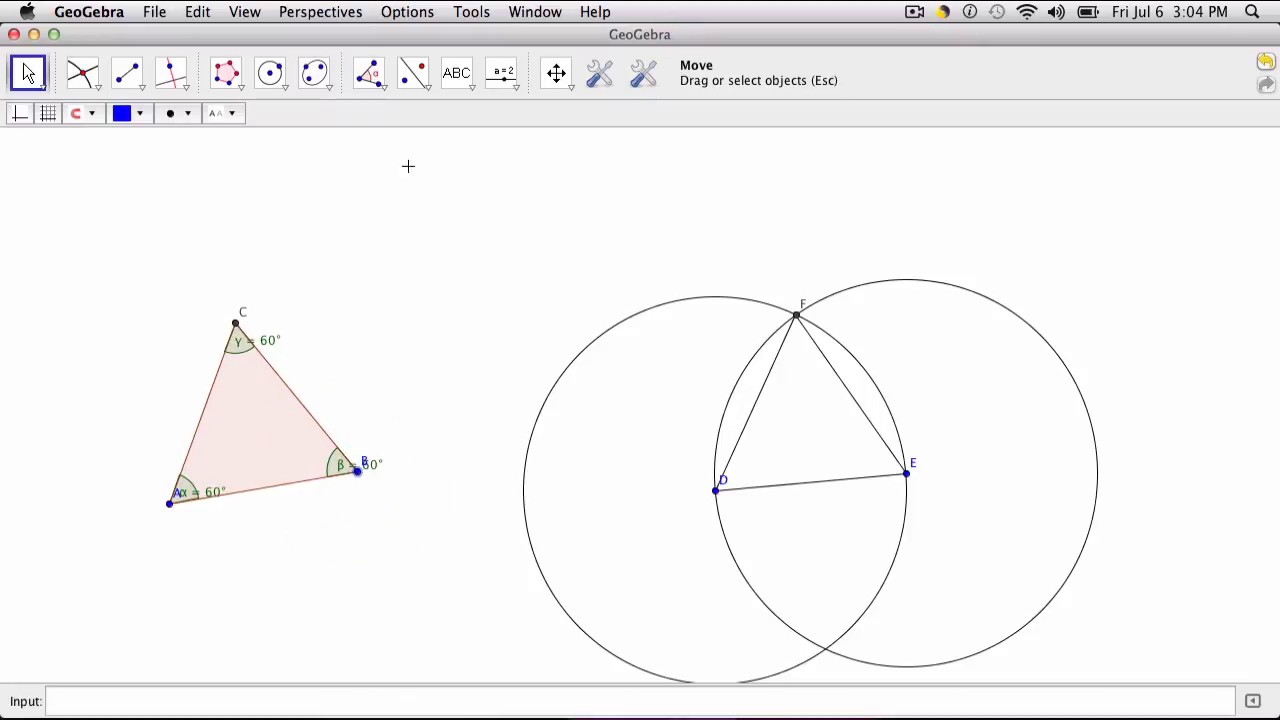
# Step: Fill triangle DEF as a shaded polygon through vertices D, F and E
pyautogui.click(239, 88)
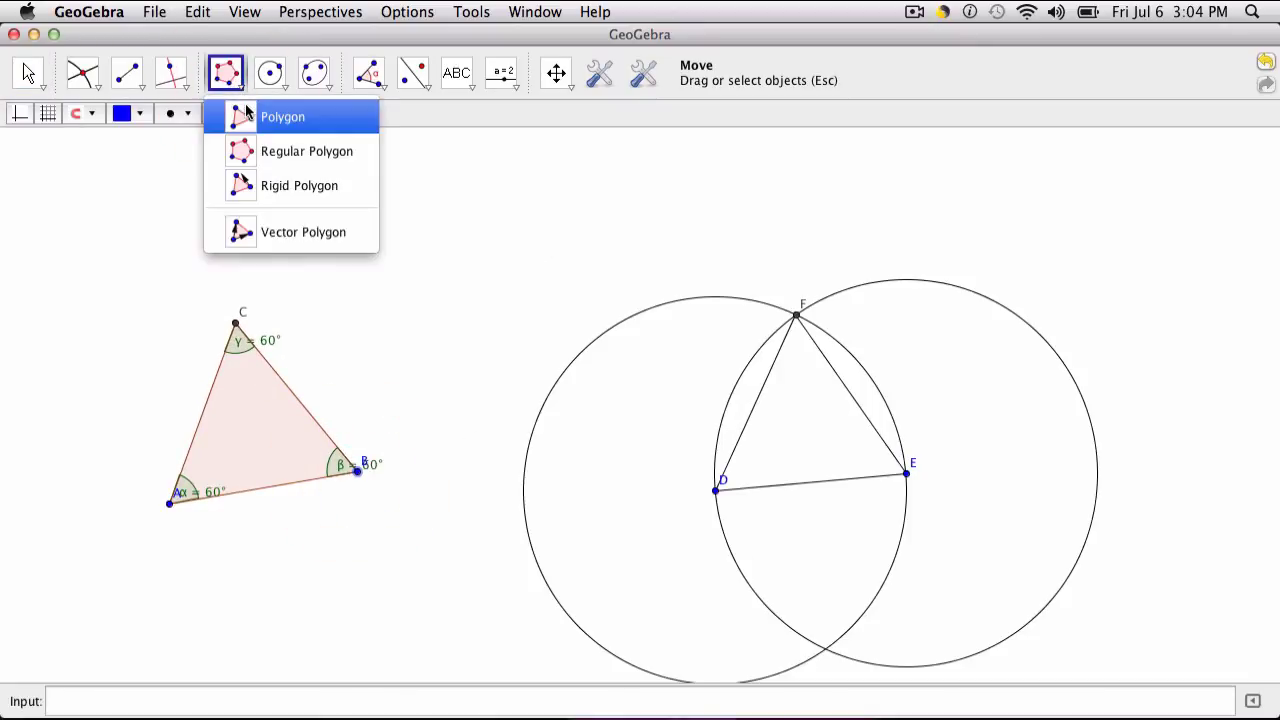
pyautogui.click(246, 112)
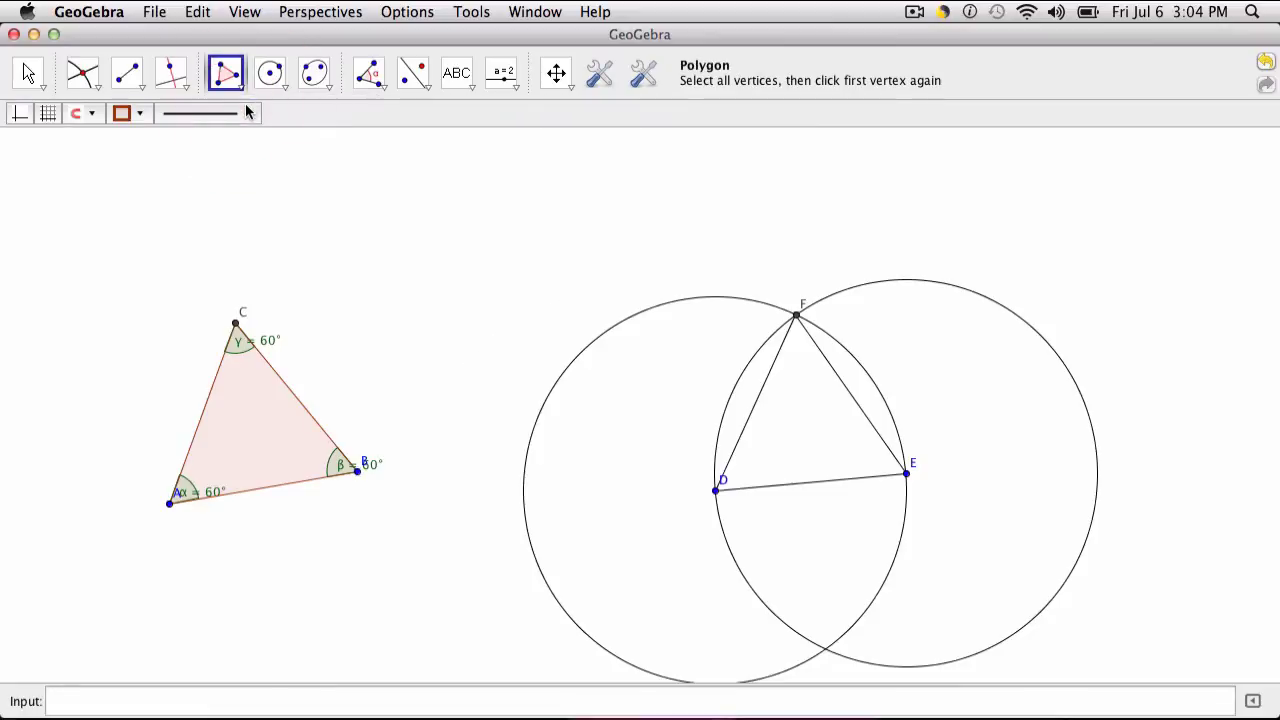
pyautogui.click(715, 491)
pyautogui.click(796, 317)
pyautogui.click(716, 489)
pyautogui.click(906, 473)
pyautogui.click(796, 317)
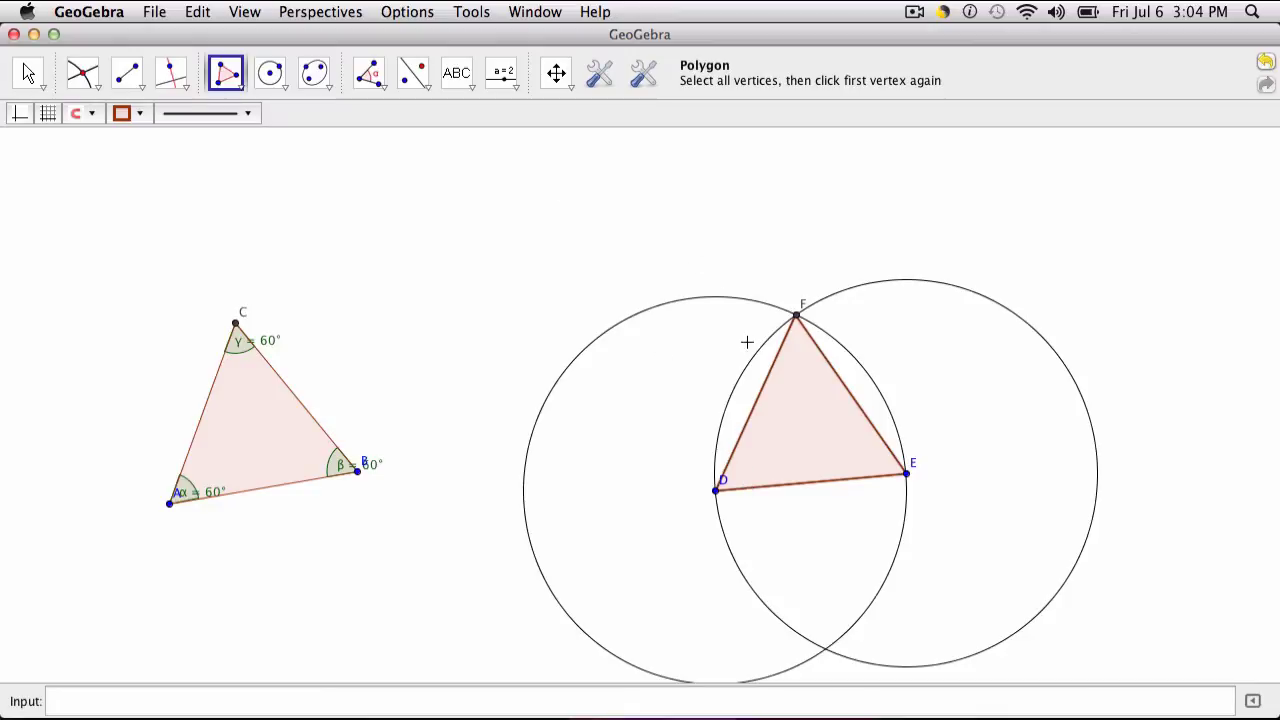
# Step: Open Object Properties with Ctrl+E, move it aside, and expand the Triangle list showing poly2
pyautogui.press('super+e')
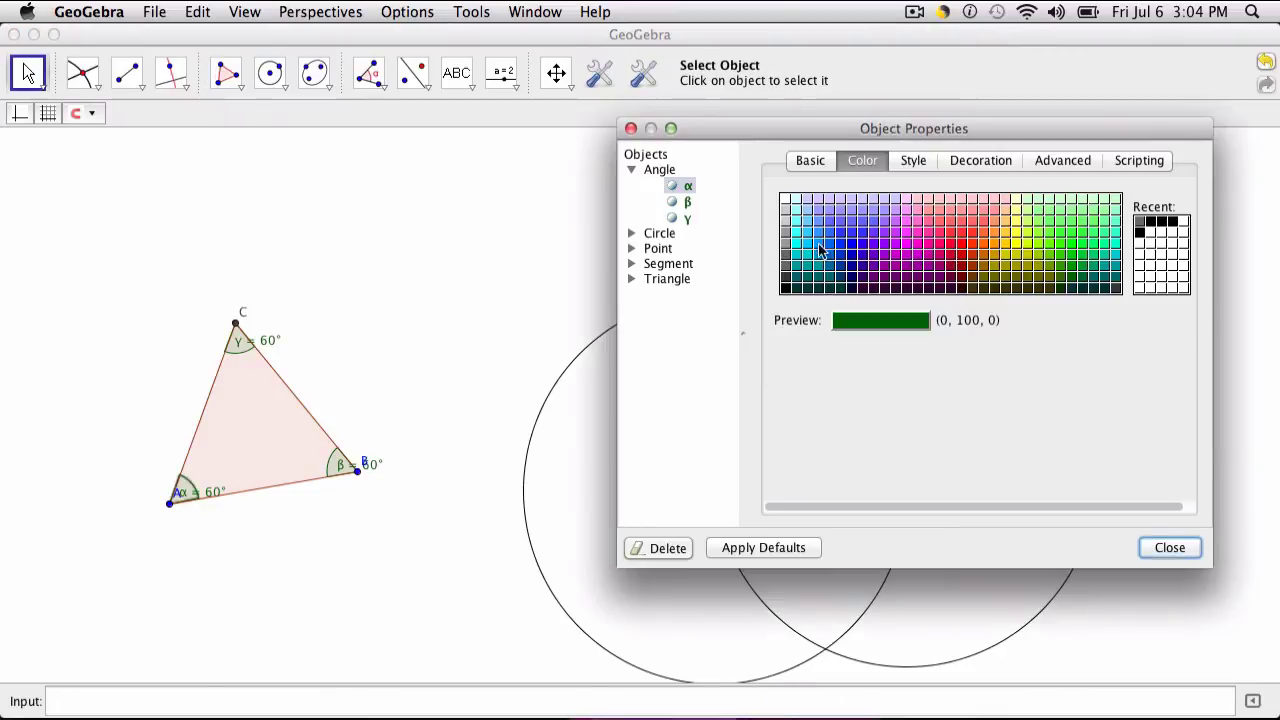
pyautogui.moveTo(879, 134); pyautogui.dragTo(309, 204)
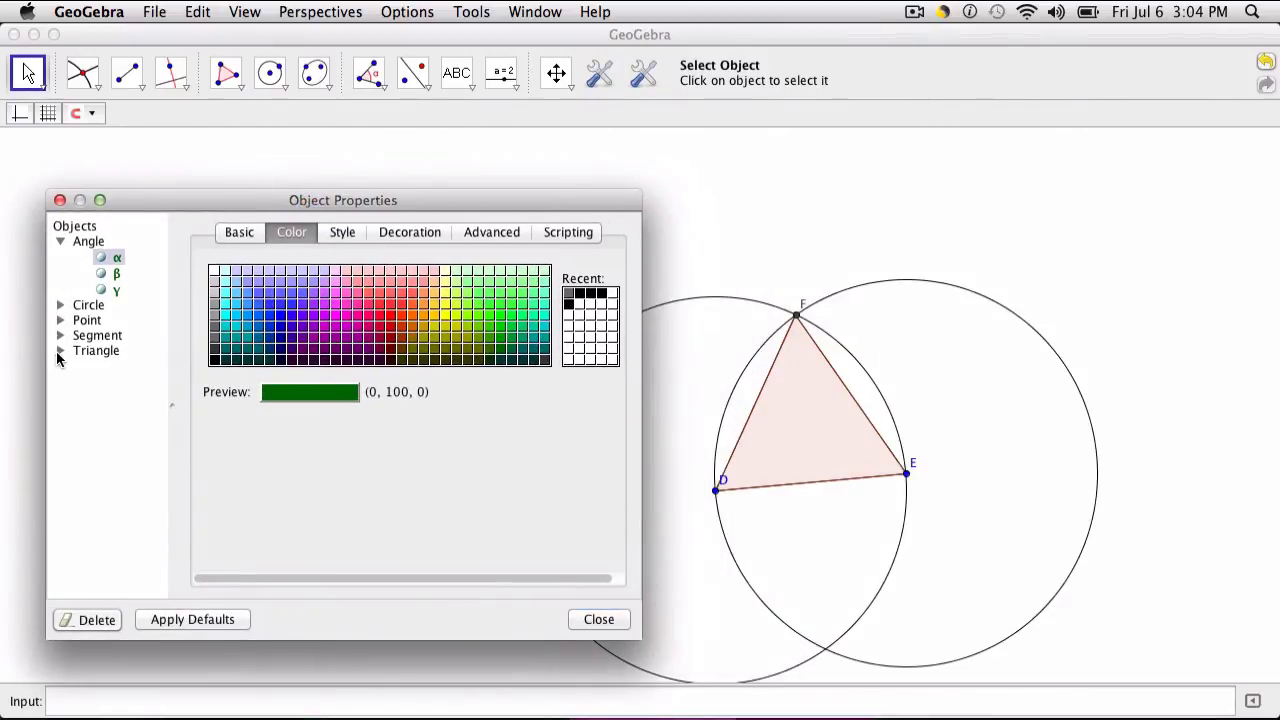
pyautogui.click(60, 351)
pyautogui.click(130, 367)
pyautogui.click(131, 407)
pyautogui.click(773, 451)
pyautogui.press('Escape')
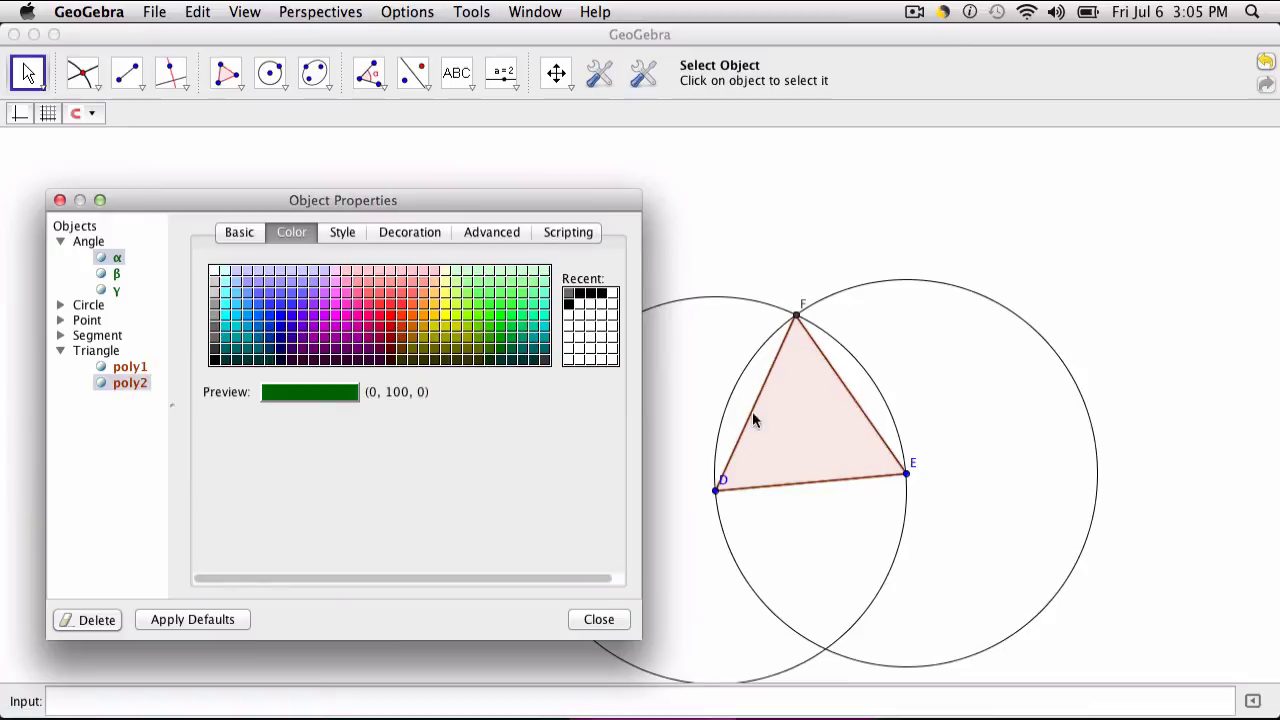
# Step: Toggle the visibility of segments d, d1, e1, f1, g and h, leaving segment d hidden
pyautogui.click(60, 336)
pyautogui.click(118, 458)
pyautogui.click(118, 492)
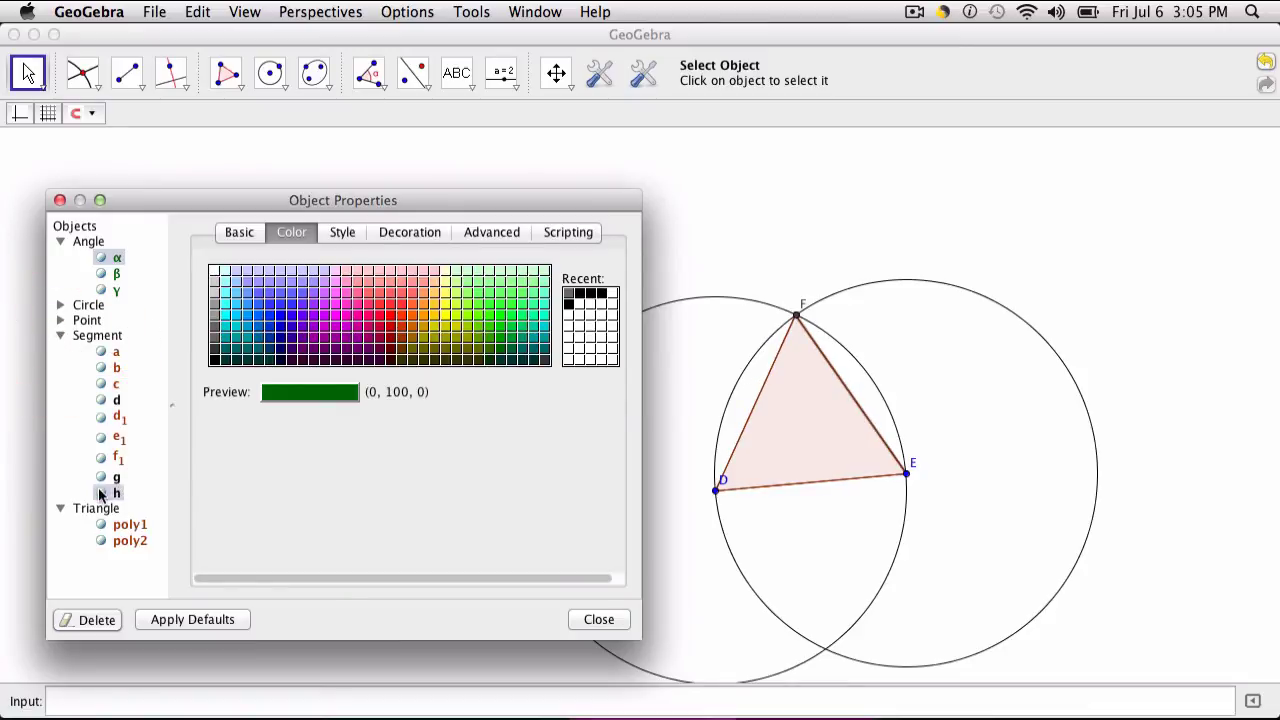
pyautogui.keyDown('shift'); pyautogui.click(100, 481); pyautogui.keyUp('shift')
pyautogui.click(100, 458)
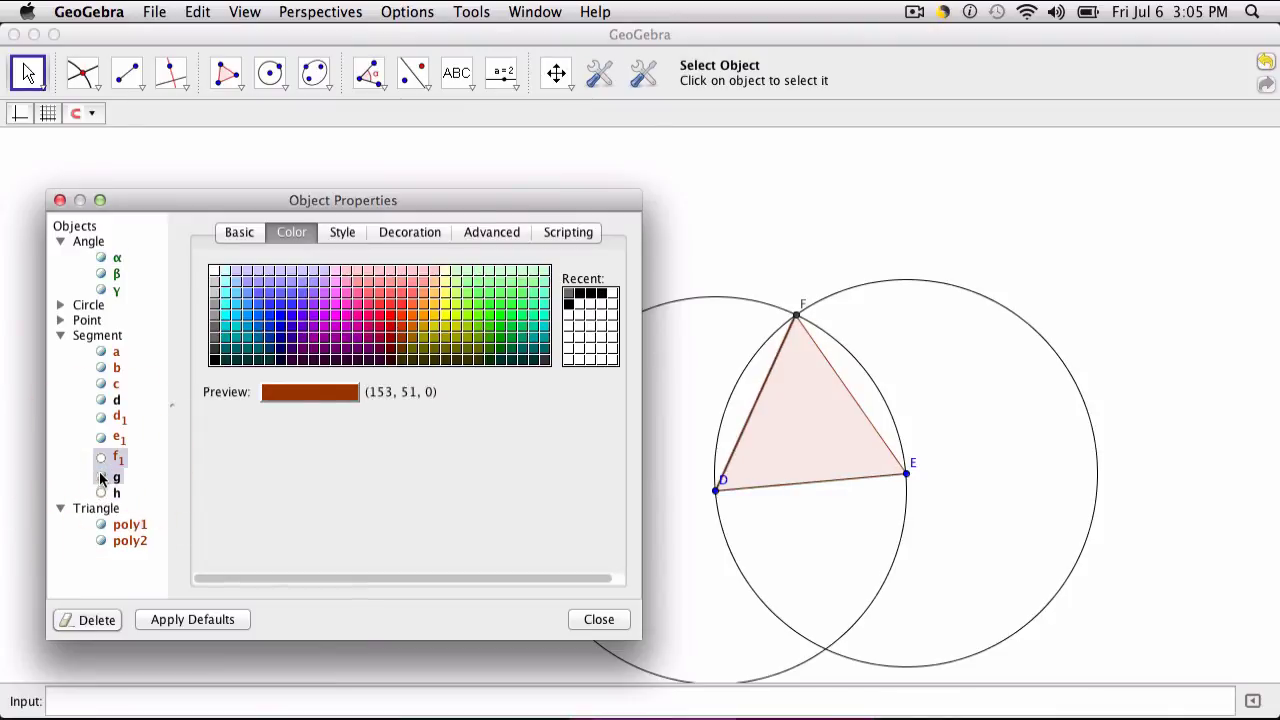
pyautogui.click(100, 477)
pyautogui.click(100, 436)
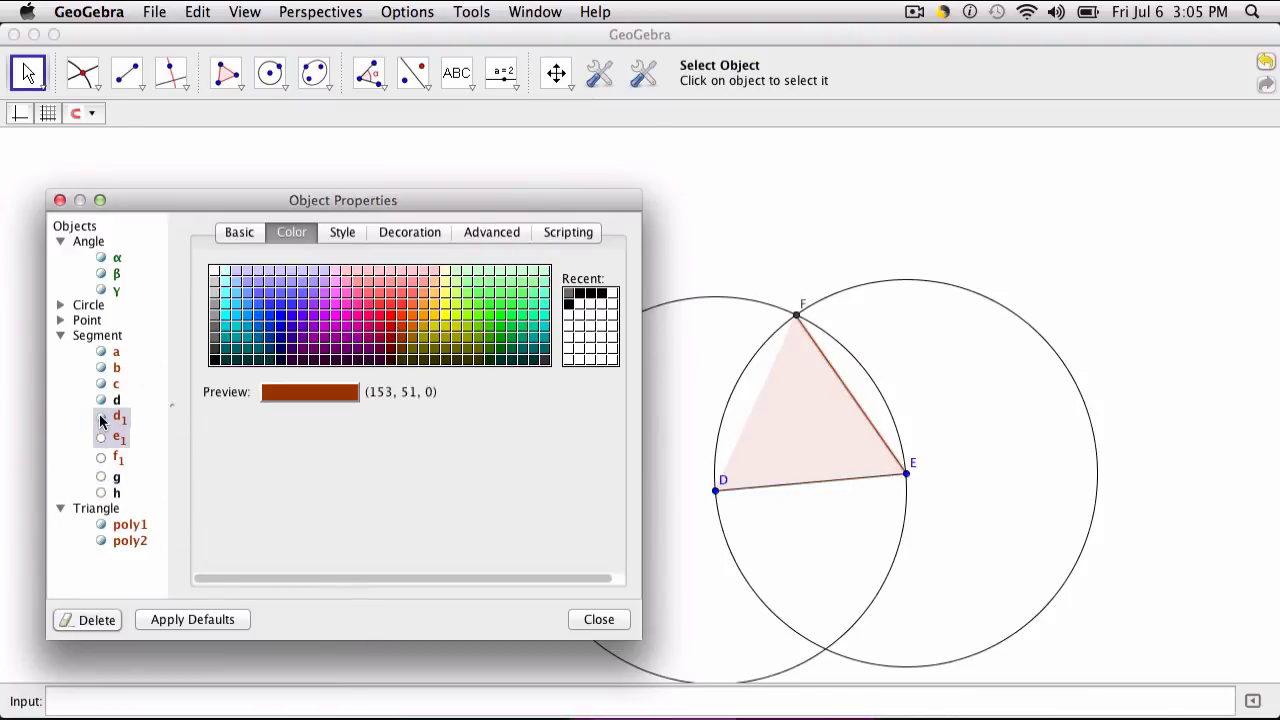
pyautogui.click(100, 418)
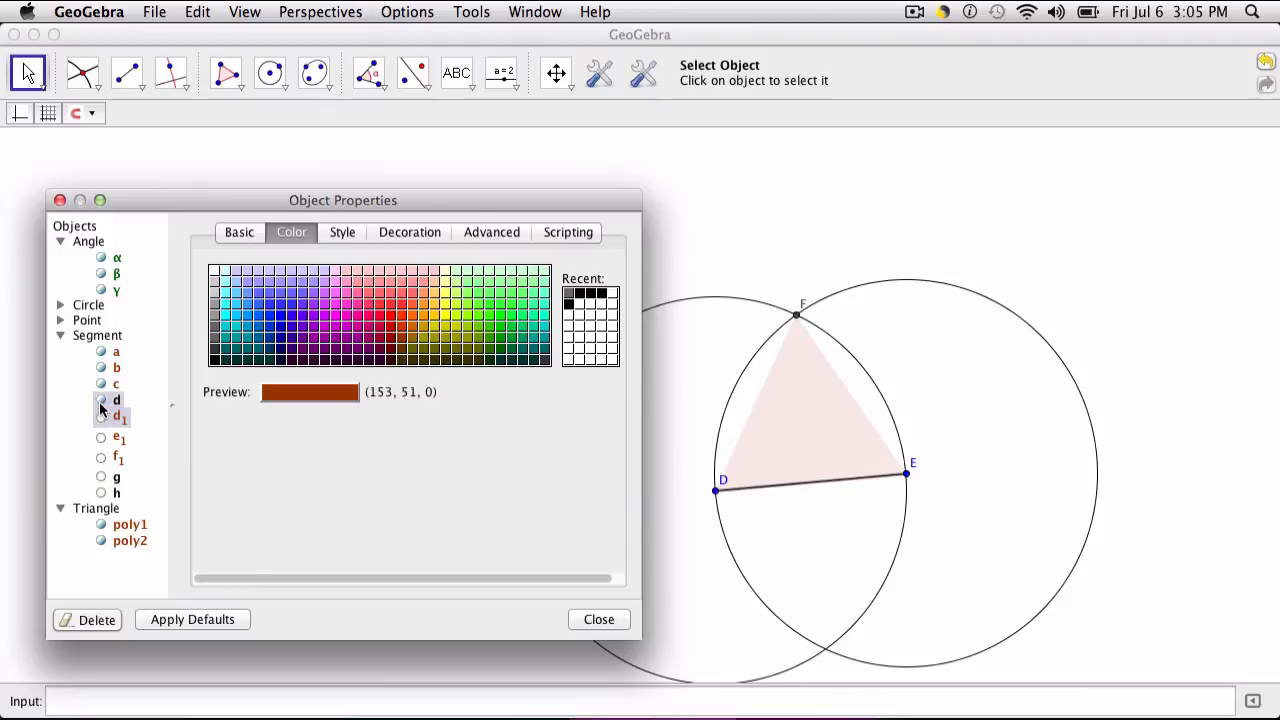
pyautogui.click(100, 401)
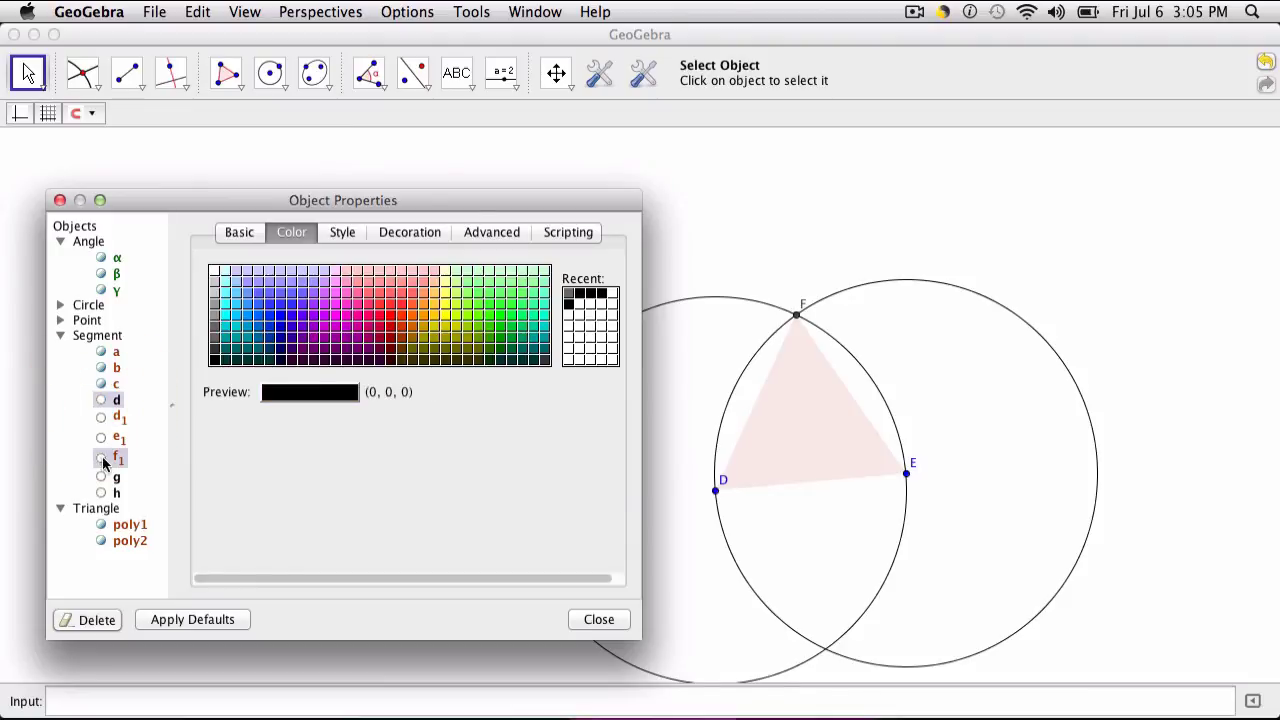
pyautogui.click(102, 494)
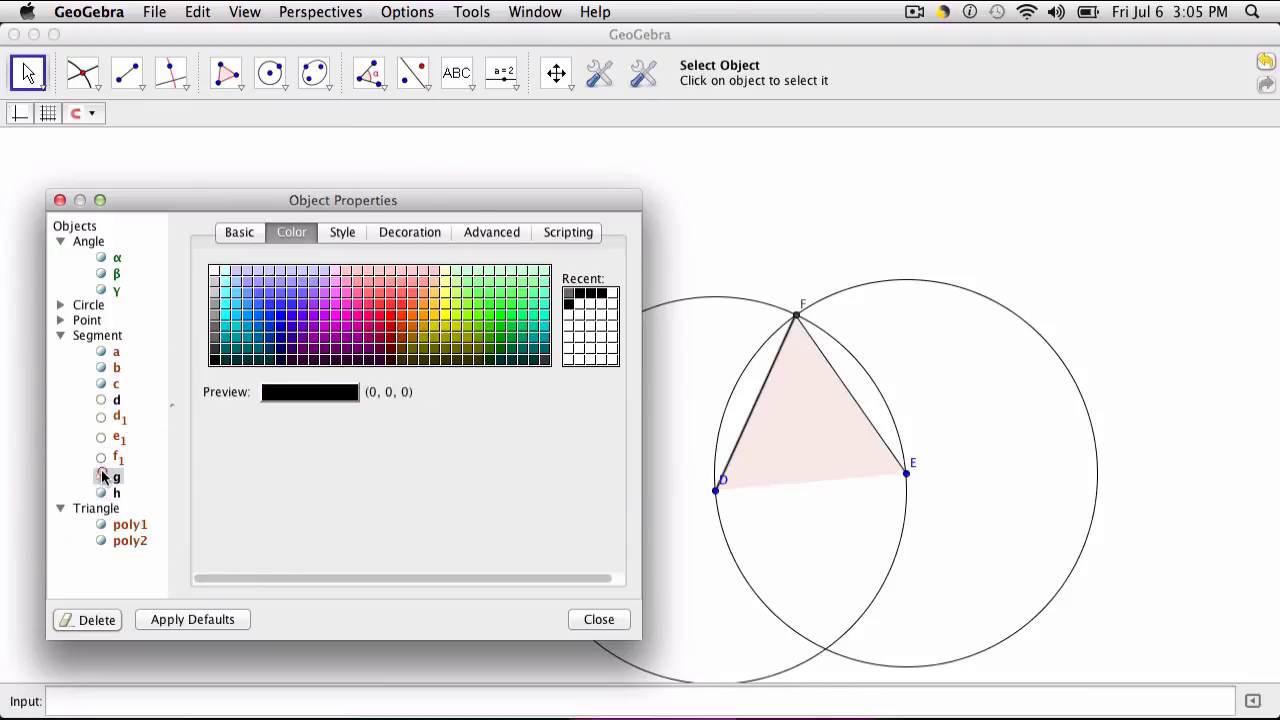
pyautogui.click(100, 418)
pyautogui.click(100, 400)
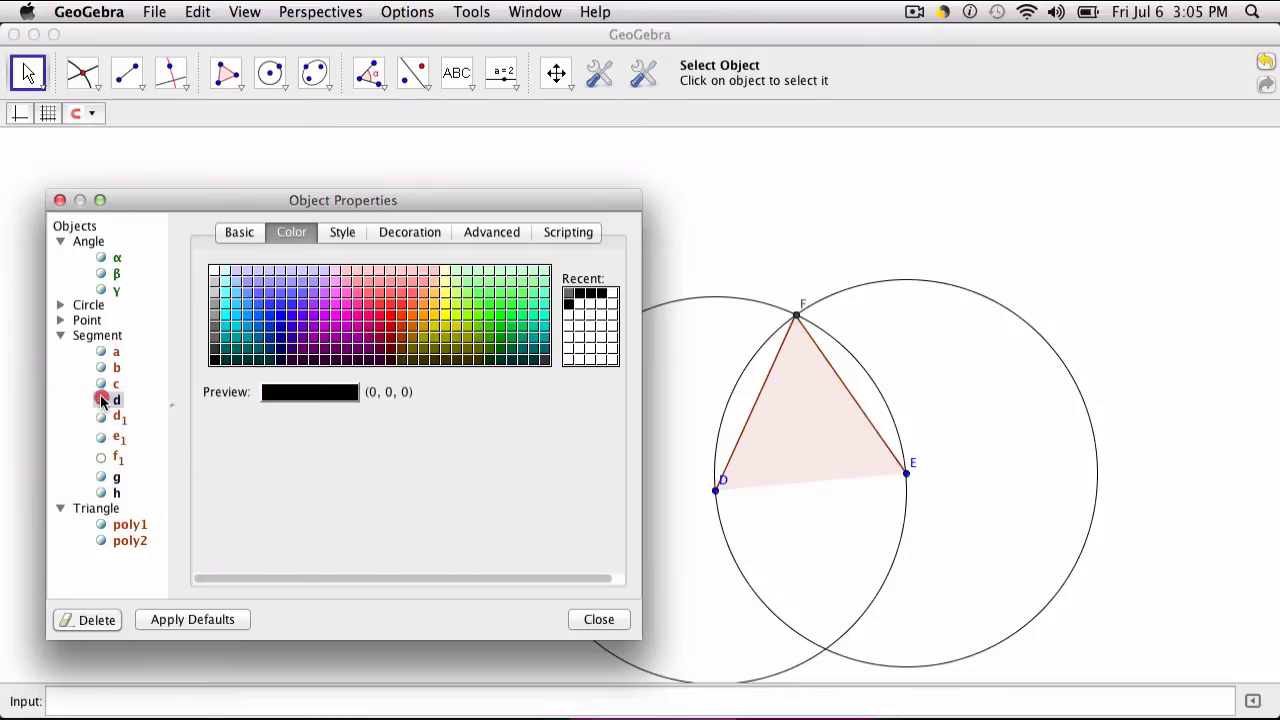
pyautogui.click(101, 458)
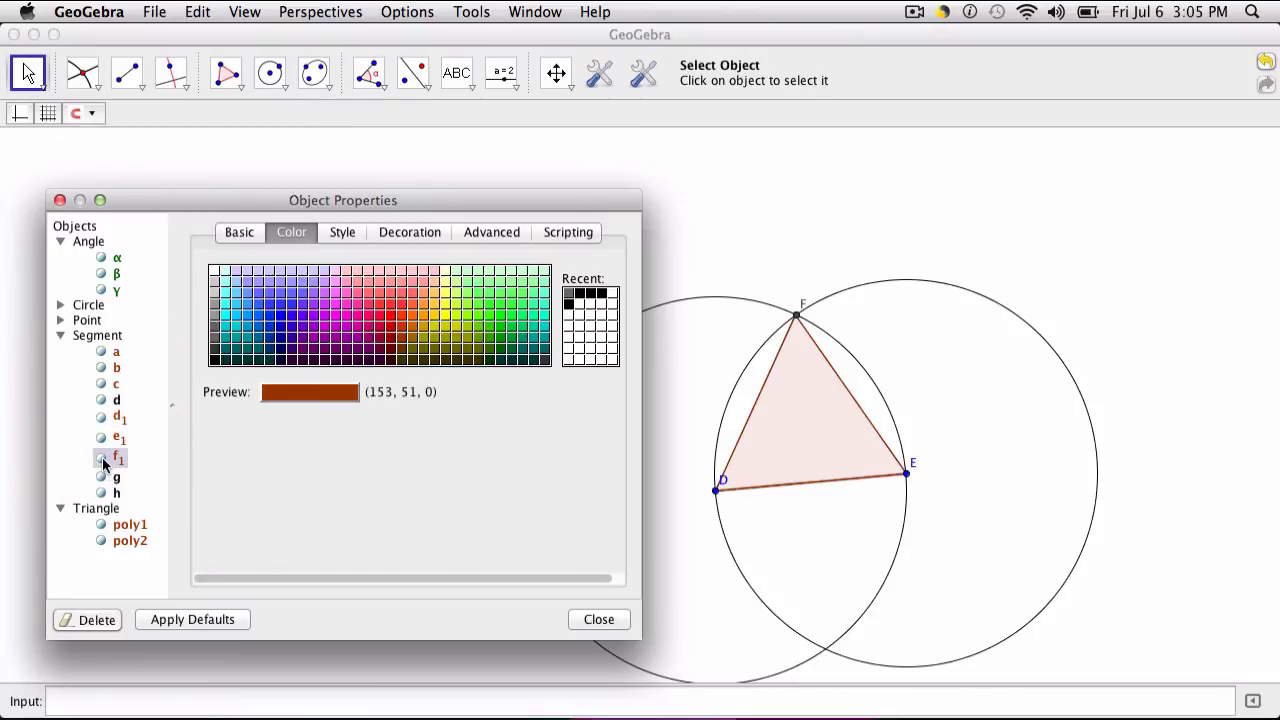
# Step: Hide circles e and f from the Circle list
pyautogui.click(72, 308)
pyautogui.click(61, 305)
pyautogui.click(112, 321)
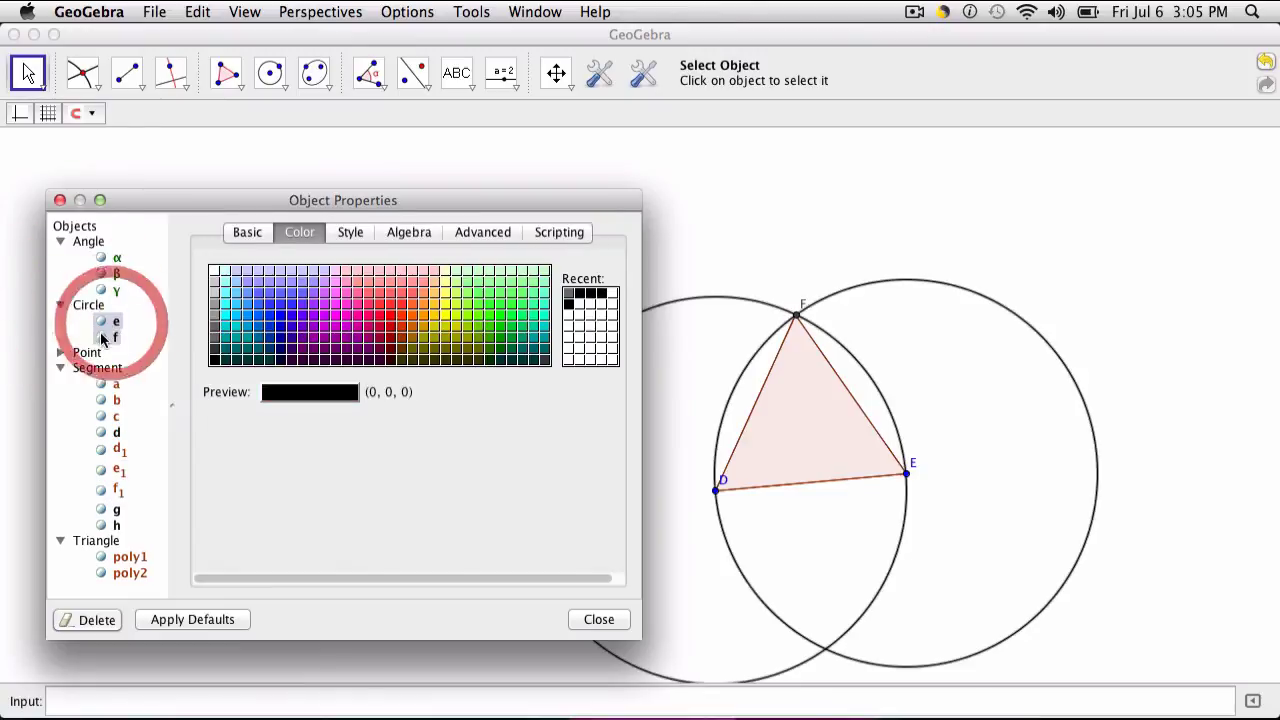
pyautogui.click(101, 337)
pyautogui.click(101, 321)
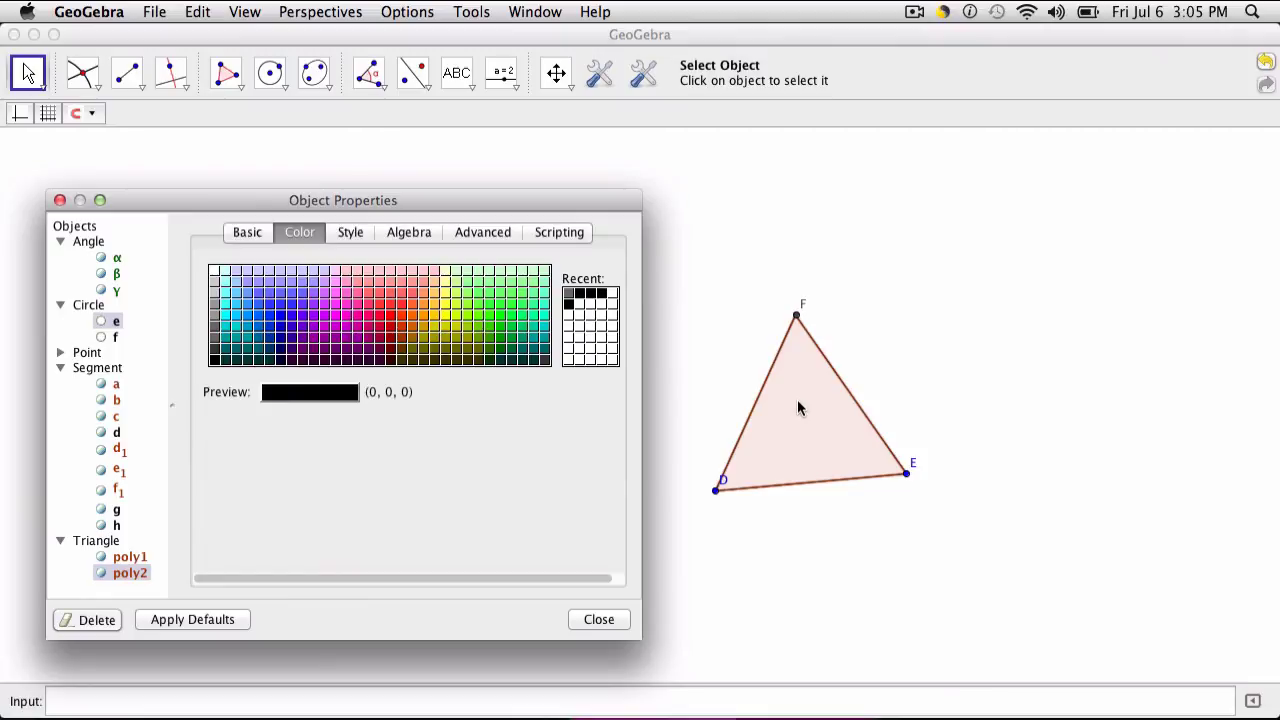
# Step: Hide the black segments d, g and h, then select triangle poly2
pyautogui.click(102, 432)
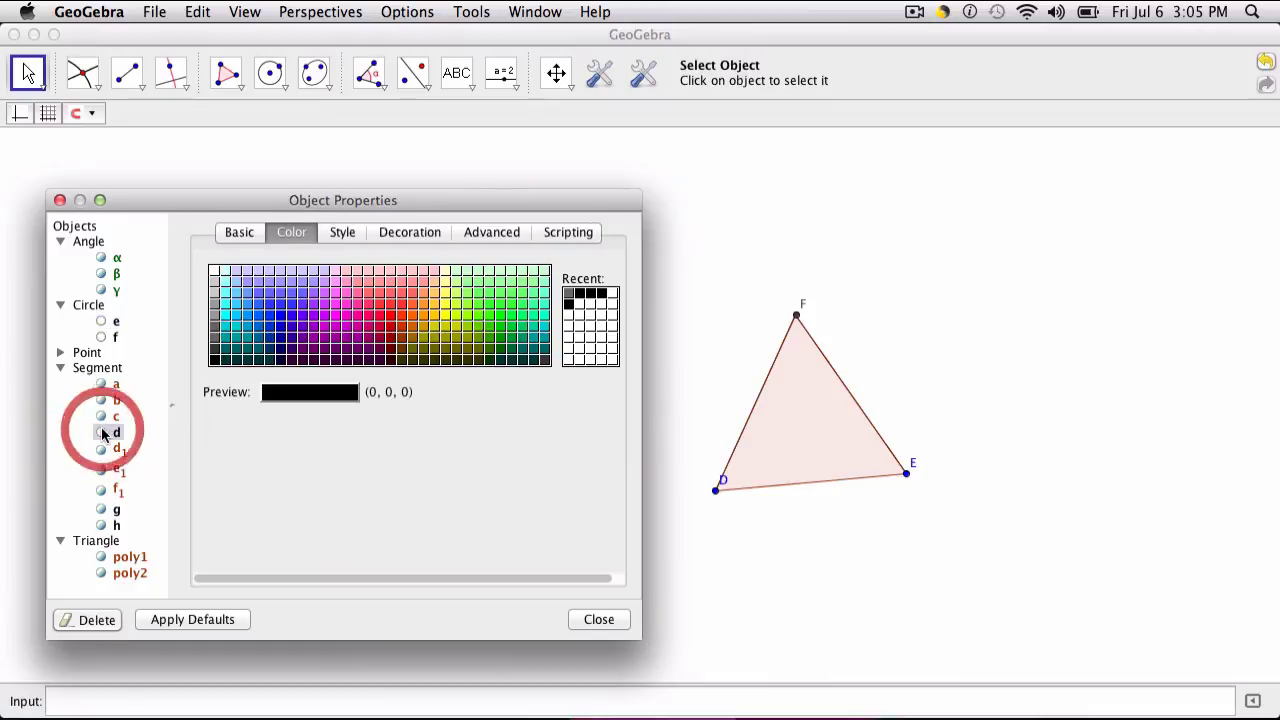
pyautogui.click(101, 510)
pyautogui.click(101, 527)
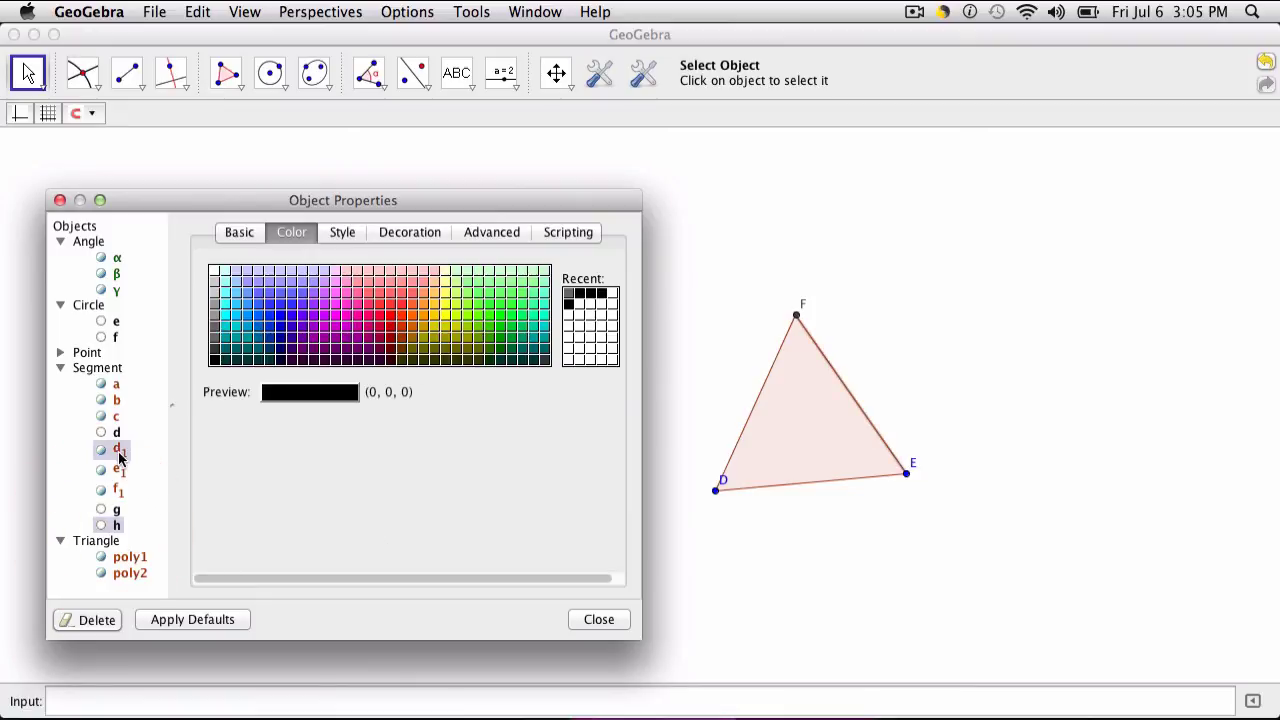
pyautogui.click(132, 573)
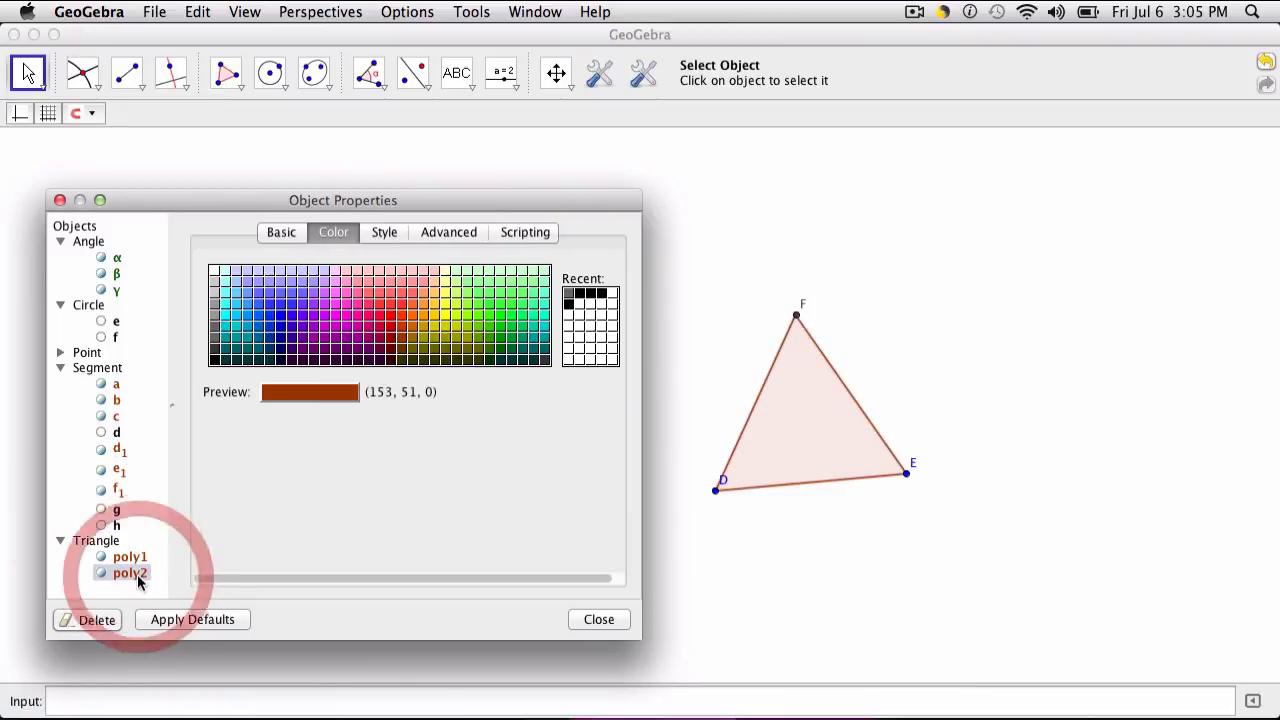
# Step: Close Object Properties and drag vertices E and D, keeping triangle DEF equilateral
pyautogui.click(59, 200)
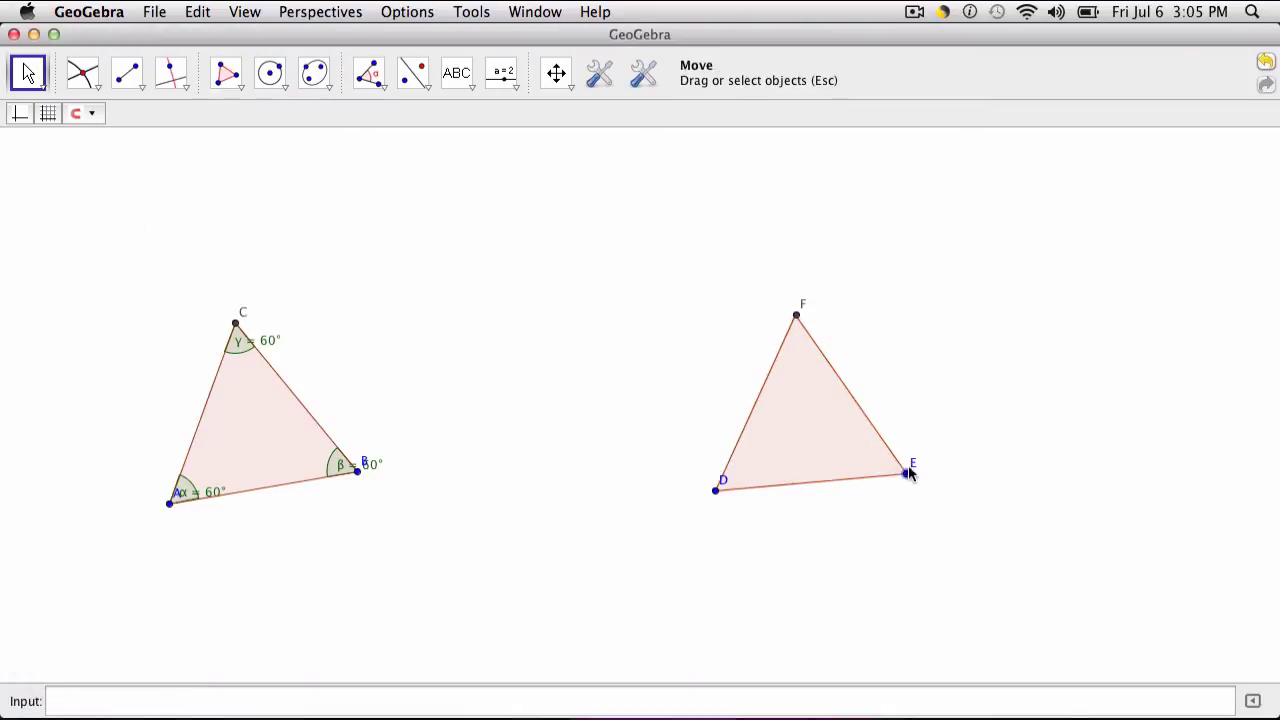
pyautogui.moveTo(910, 475)
pyautogui.mouseDown()
pyautogui.moveTo(803, 457)
pyautogui.moveTo(903, 409)
pyautogui.moveTo(910, 451)
pyautogui.mouseUp()
pyautogui.moveTo(716, 490)
pyautogui.mouseDown()
pyautogui.moveTo(755, 447)
pyautogui.moveTo(714, 482)
pyautogui.mouseUp()
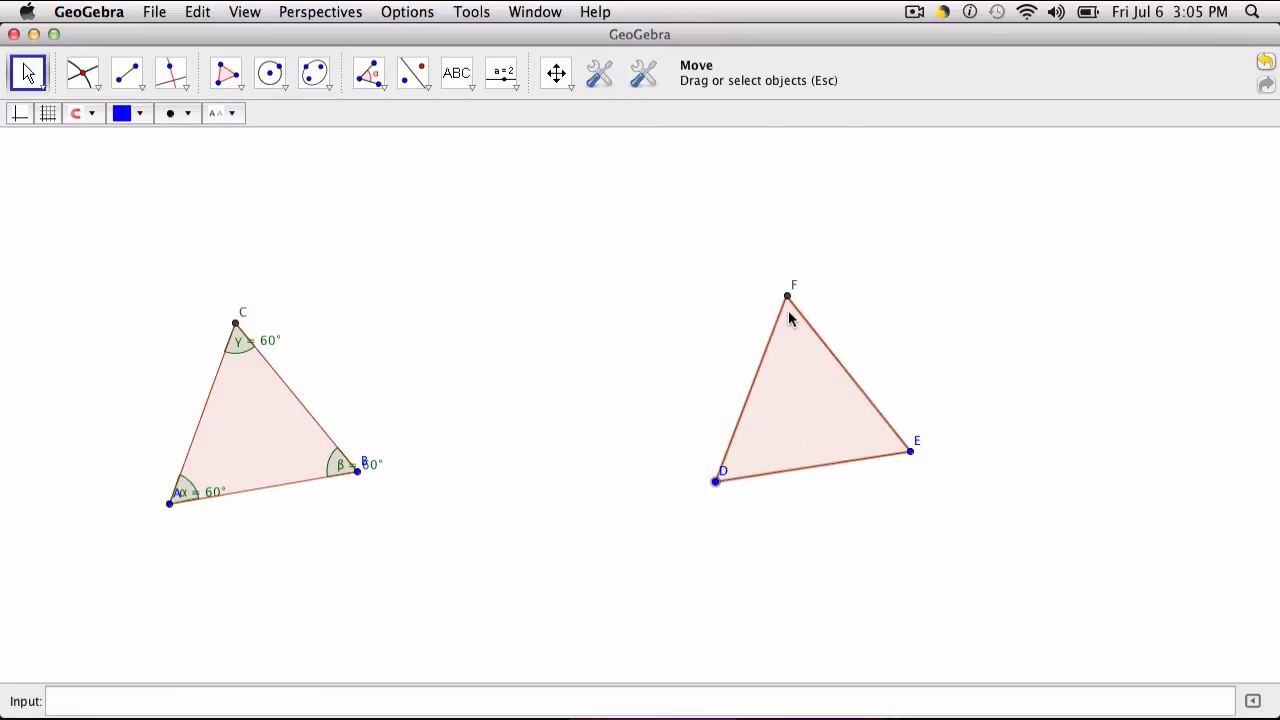